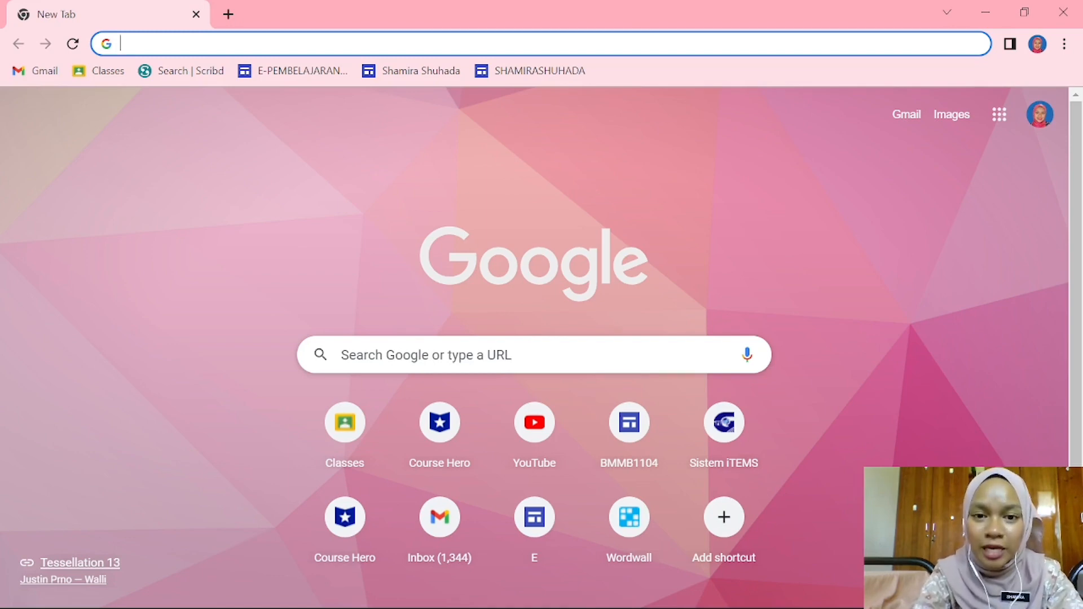
- Search the web for "obs studio"
text(OBS)
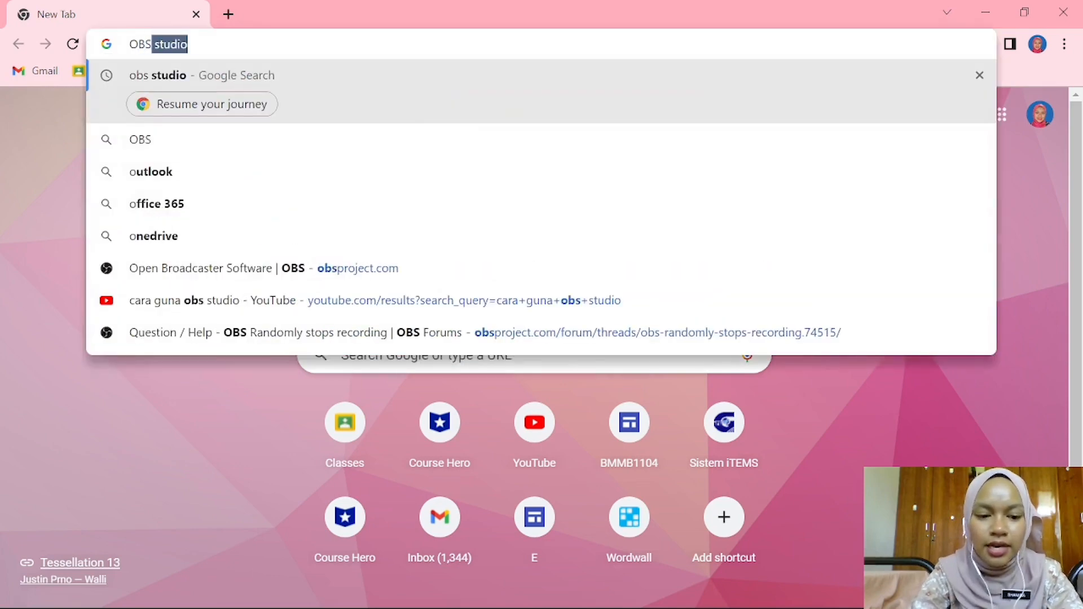
text( STYD)
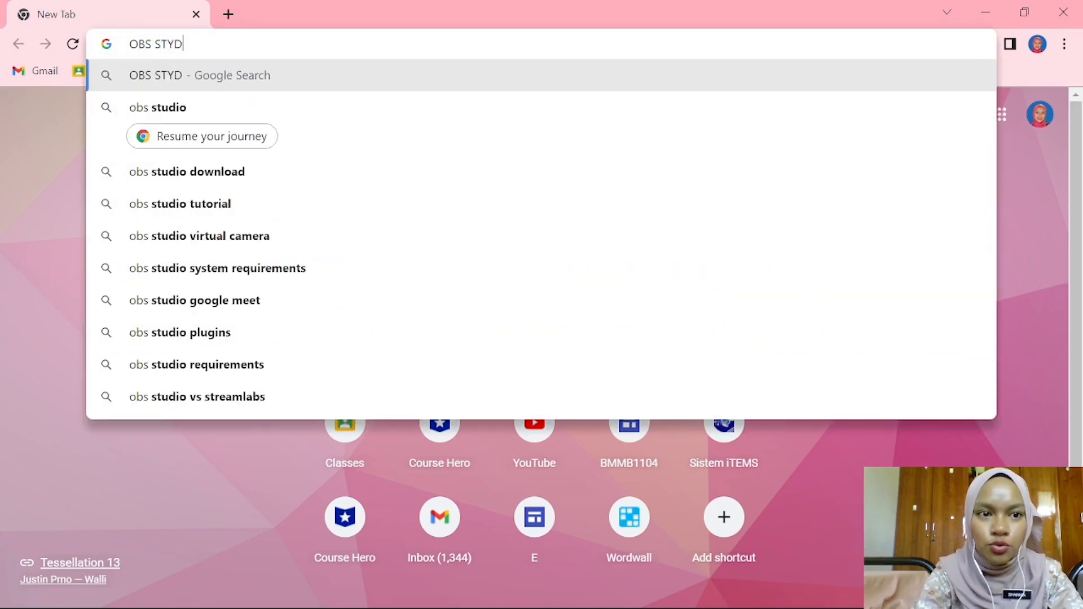
key(BackSpace)
key(BackSpace)
text(UDIO)
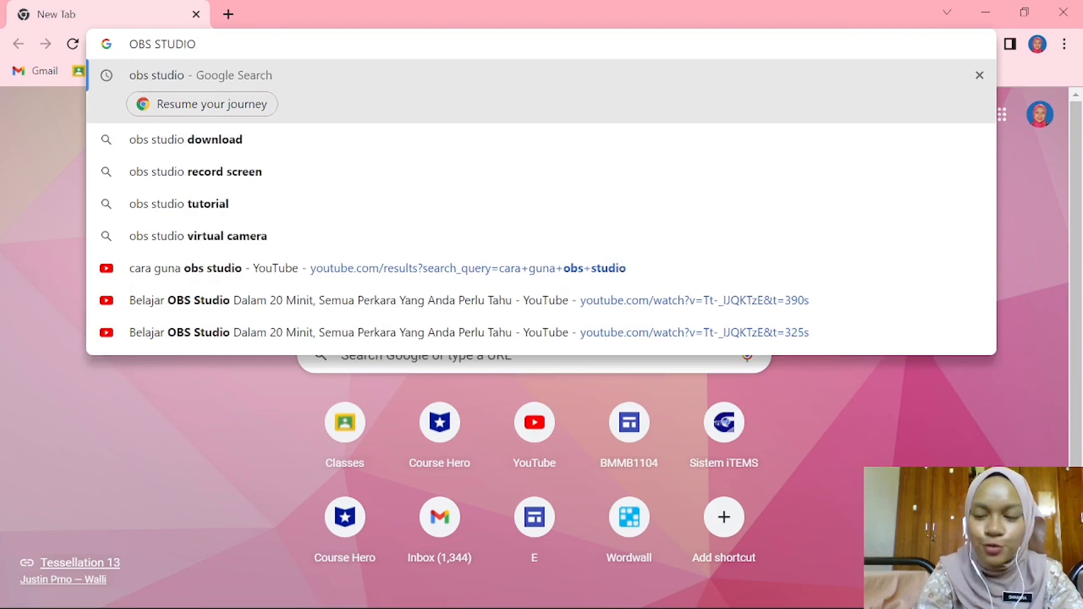
key(Return)
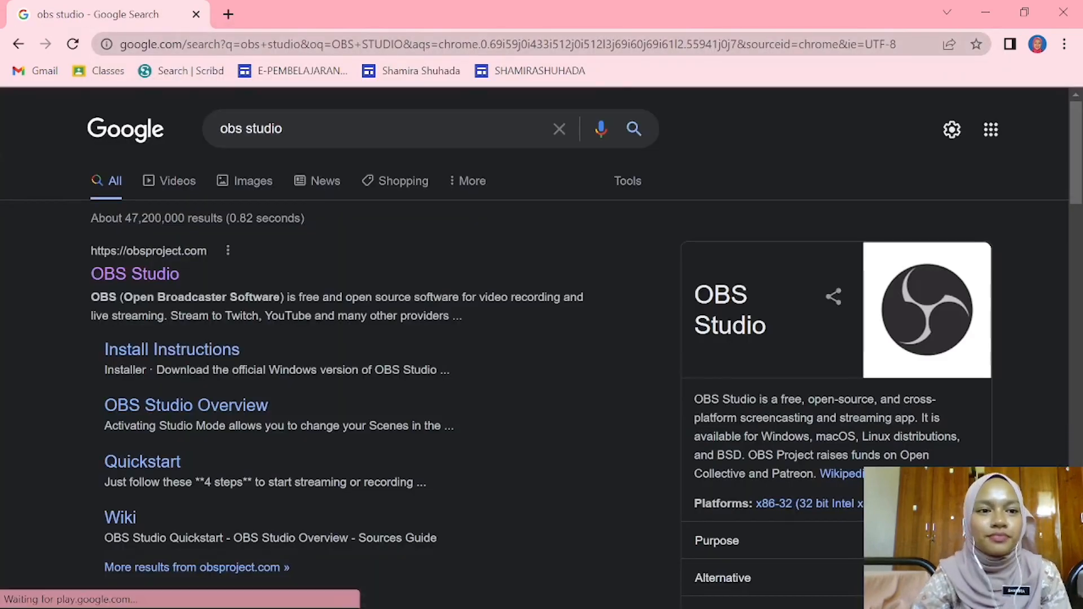
- Open the official obsproject.com search result and examine the OBS Studio home page with its download options
click(194, 275)
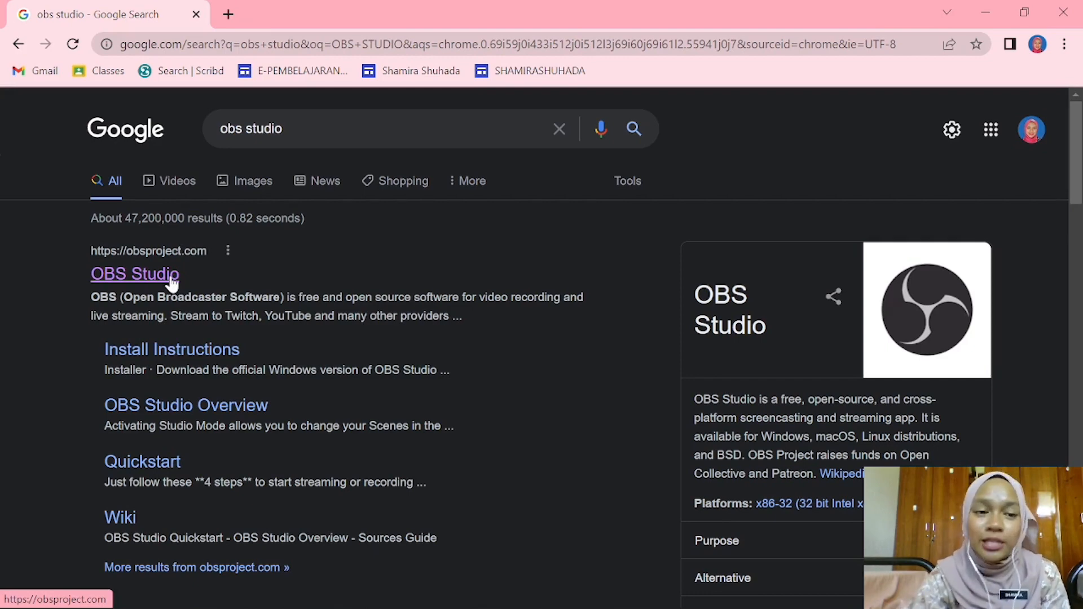
click(169, 275)
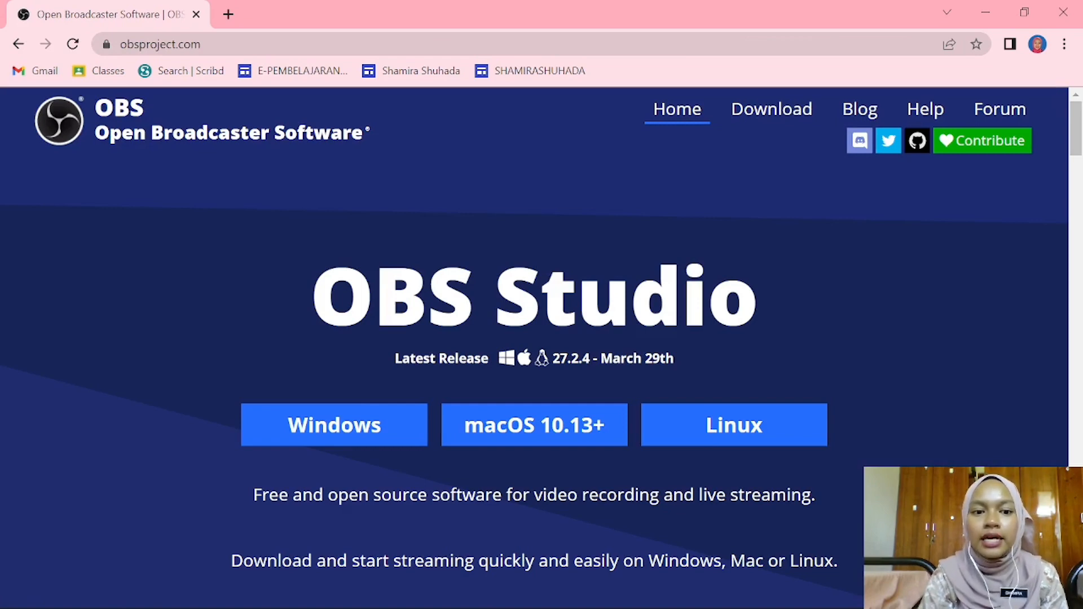
scroll(534, 349, down, 1)
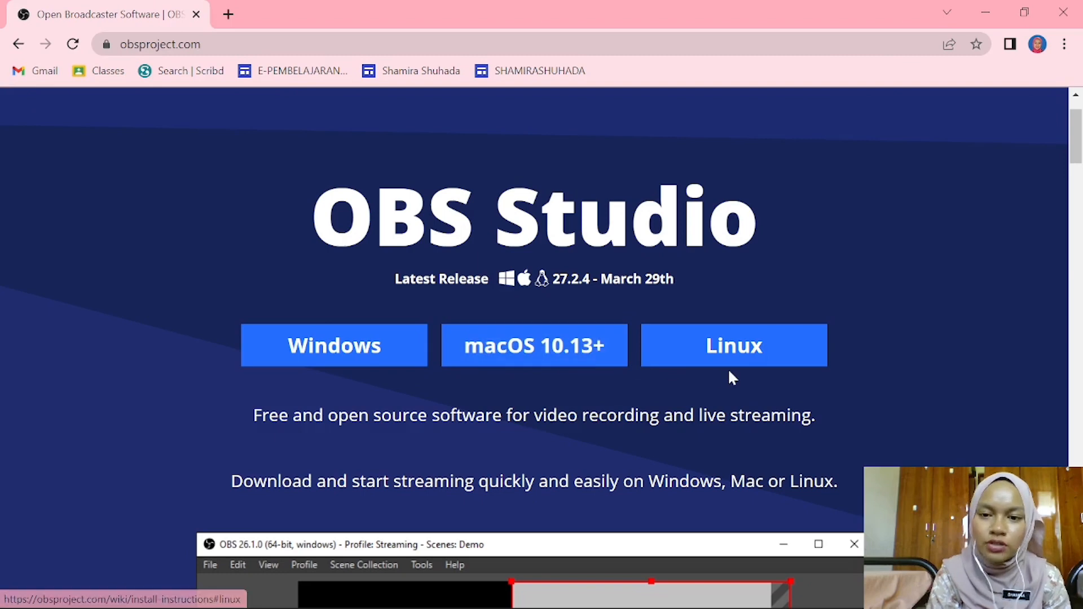
scroll(535, 367, down, 1)
scroll(535, 366, down, 1)
scroll(535, 366, down, 2)
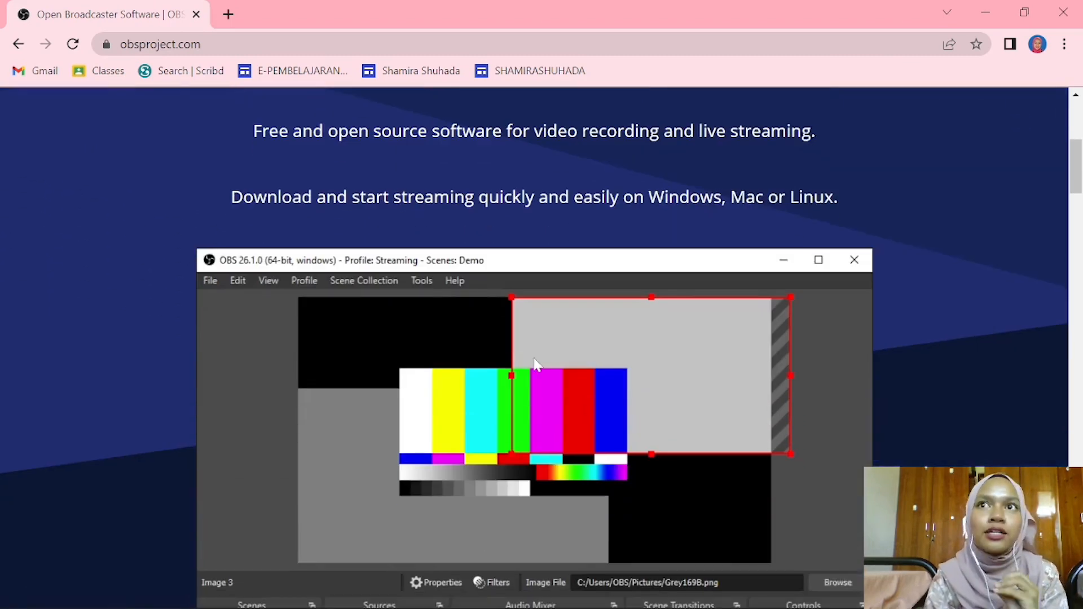
scroll(536, 364, down, 8)
scroll(535, 364, up, 15)
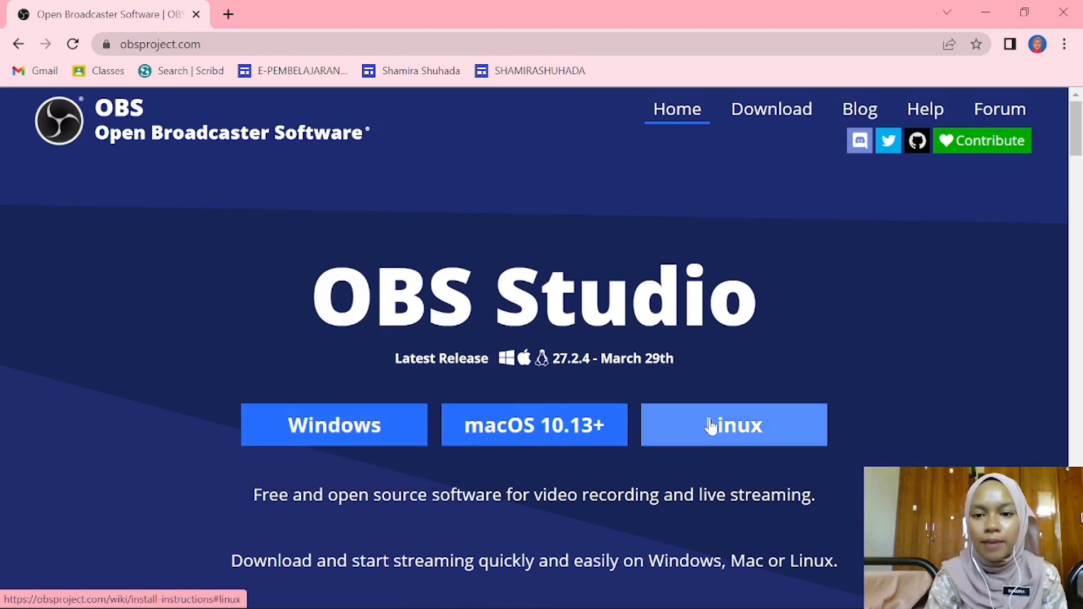
- Minimize the browser and switch to the running OBS Studio window
click(986, 13)
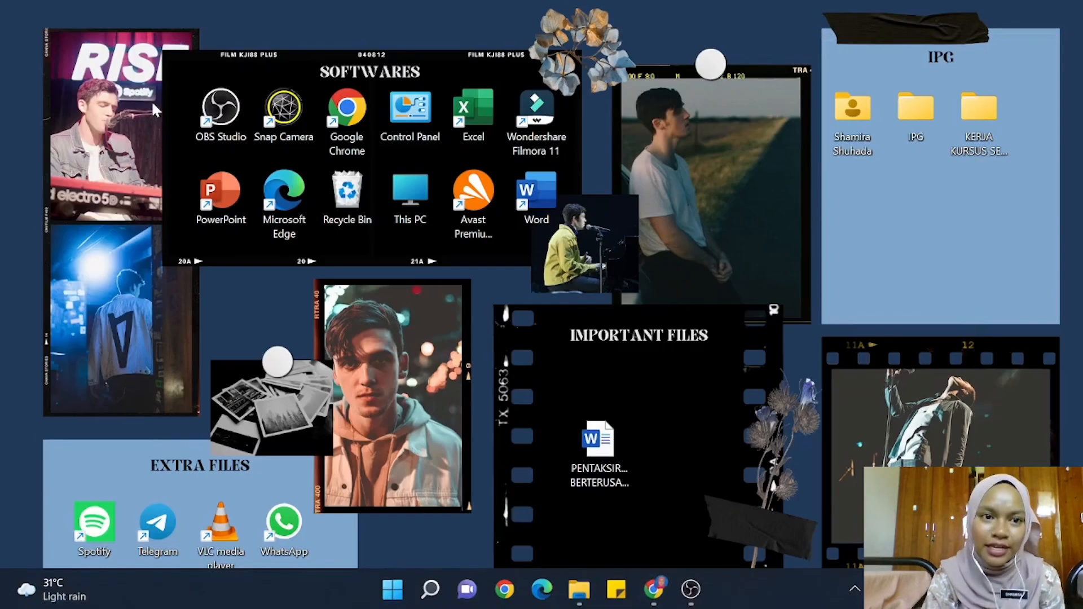
click(215, 123)
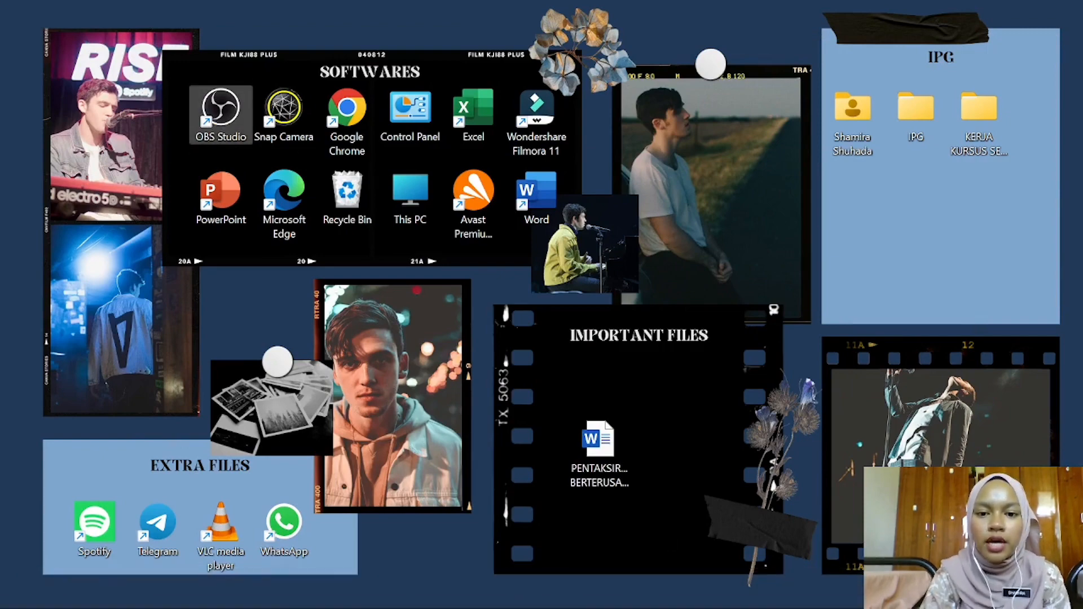
click(691, 590)
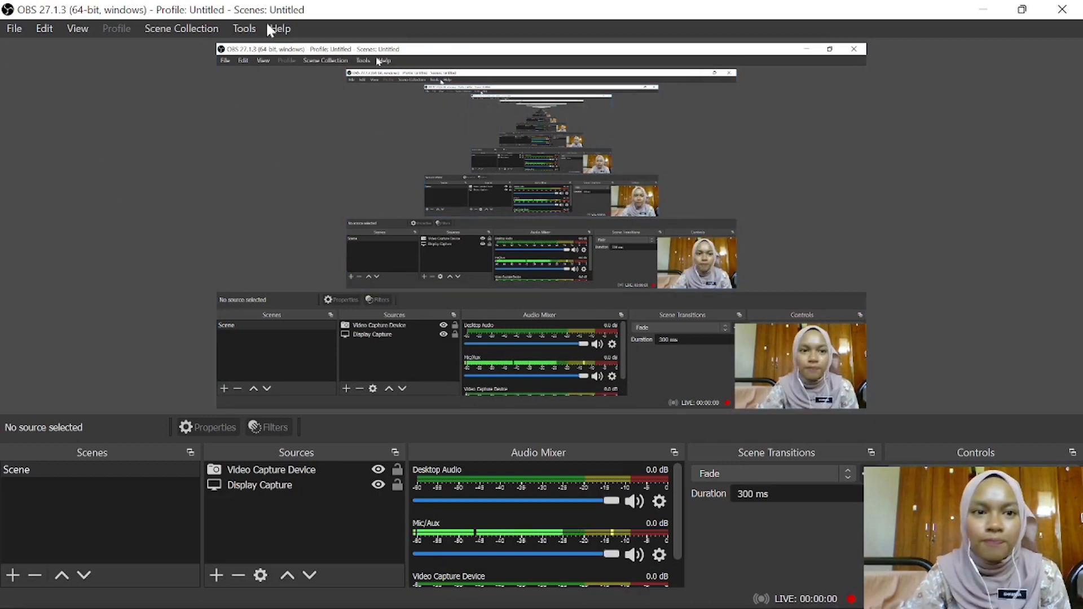
- Open the Output Timer to examine its streaming and recording stop settings, and close it without changes
click(246, 28)
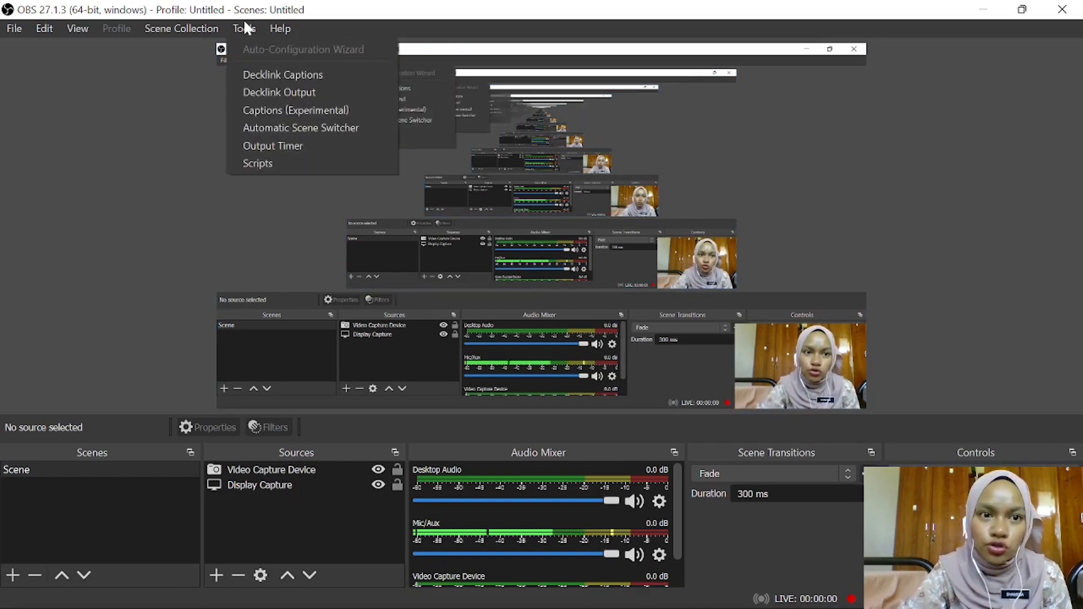
click(311, 146)
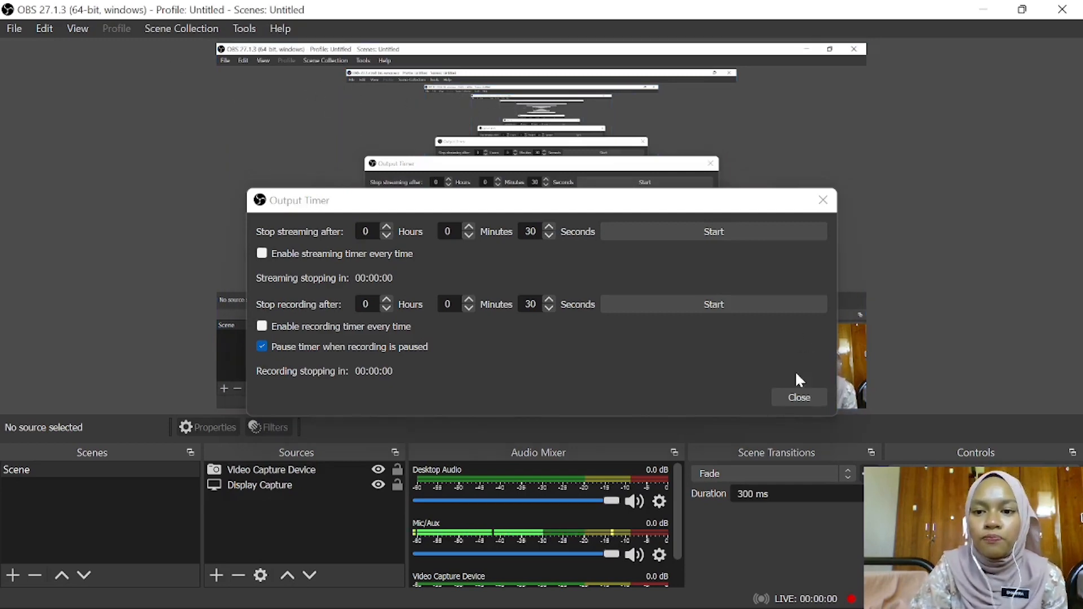
click(800, 396)
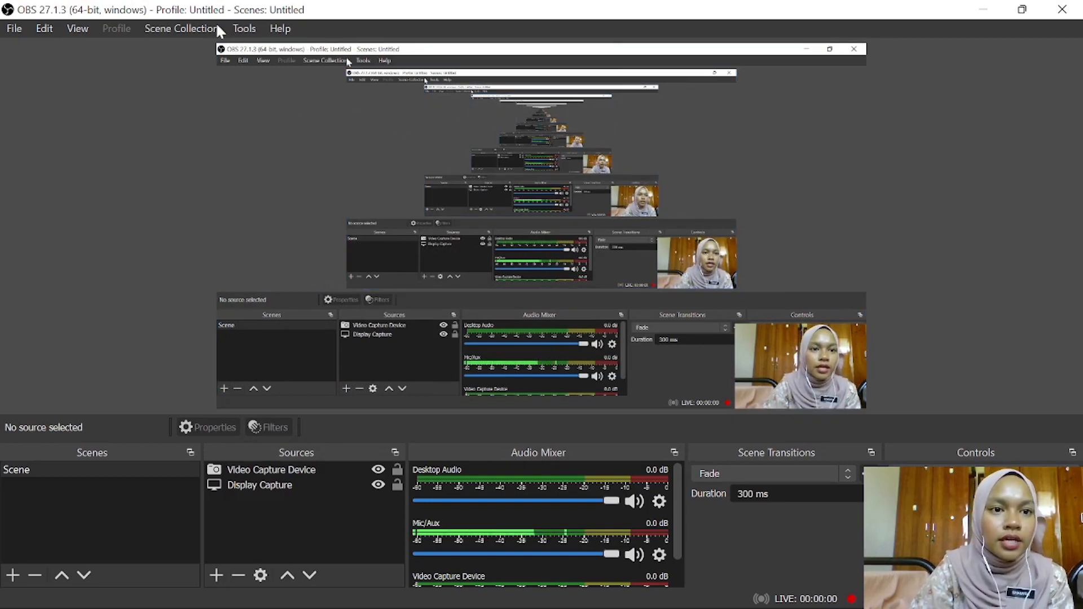
click(192, 29)
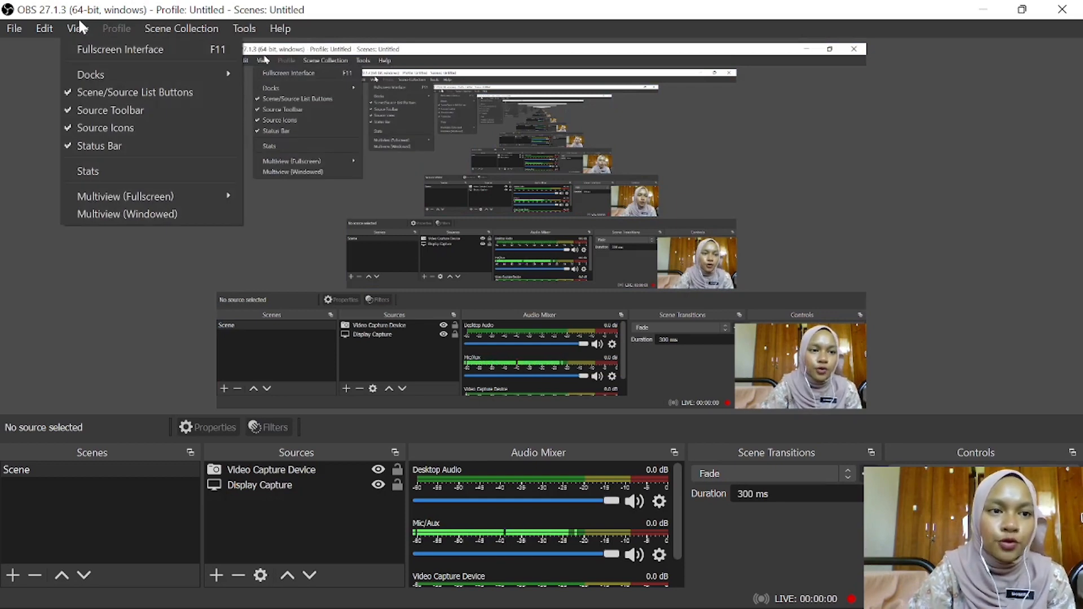
mouse_move(16, 27)
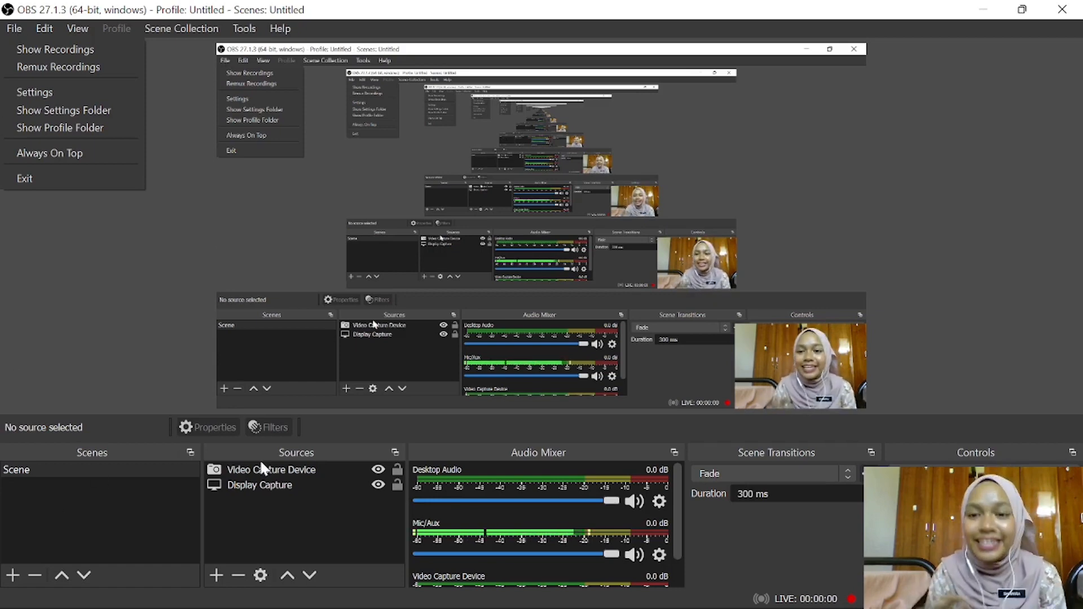
click(117, 347)
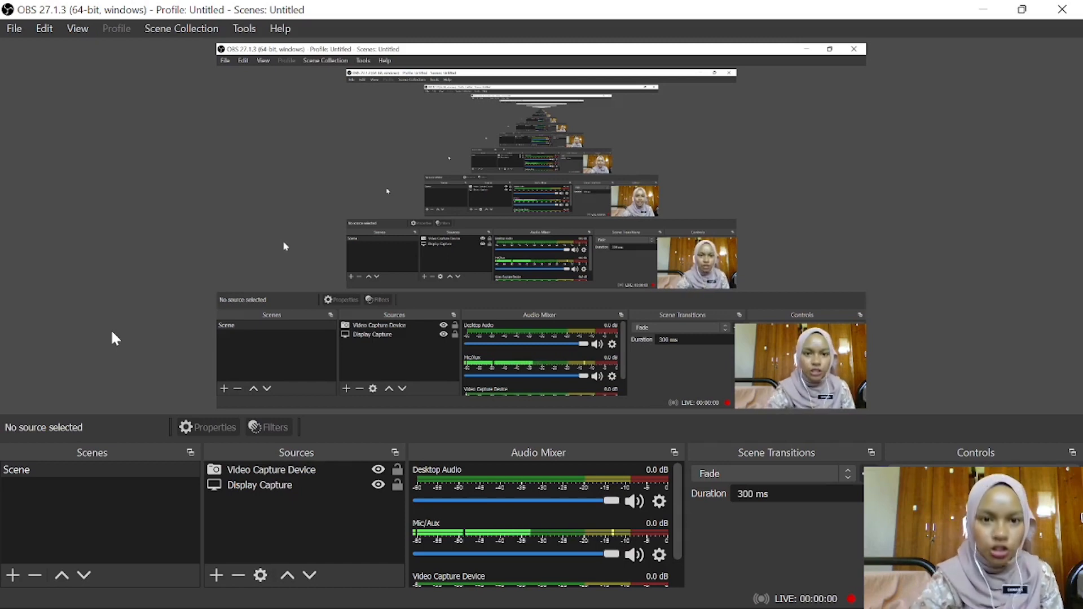
- Select the Video Capture Device source, lock it in place, and toggle its visibility off and back on
click(520, 188)
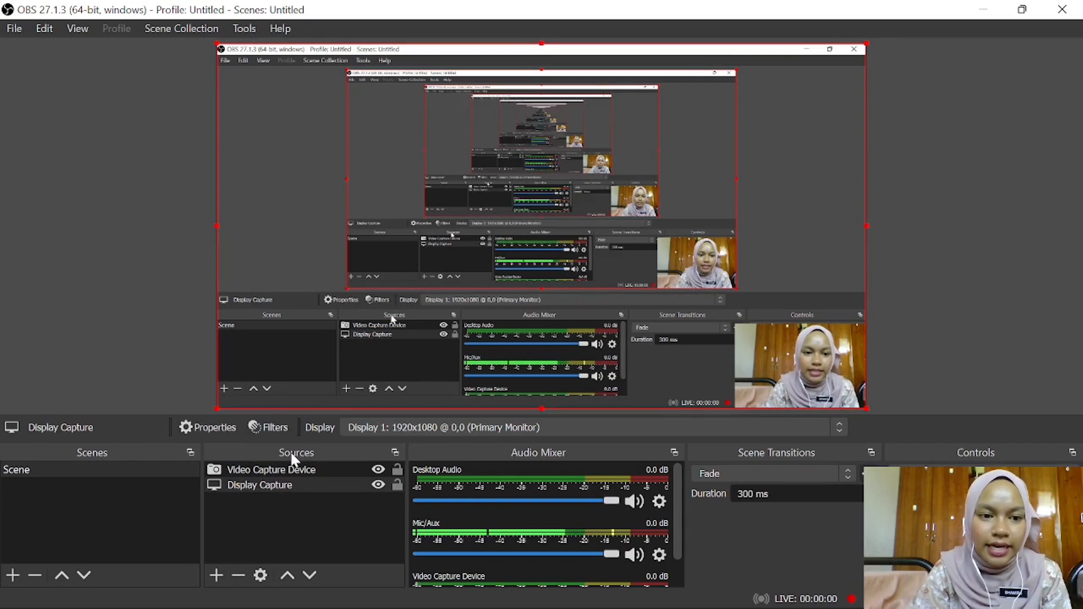
click(112, 473)
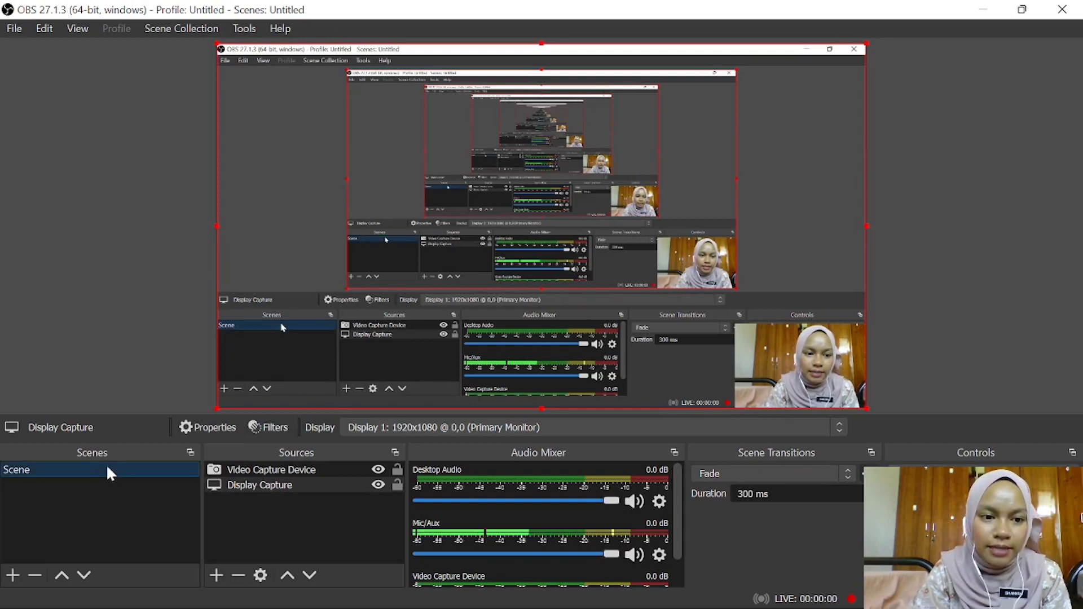
click(299, 472)
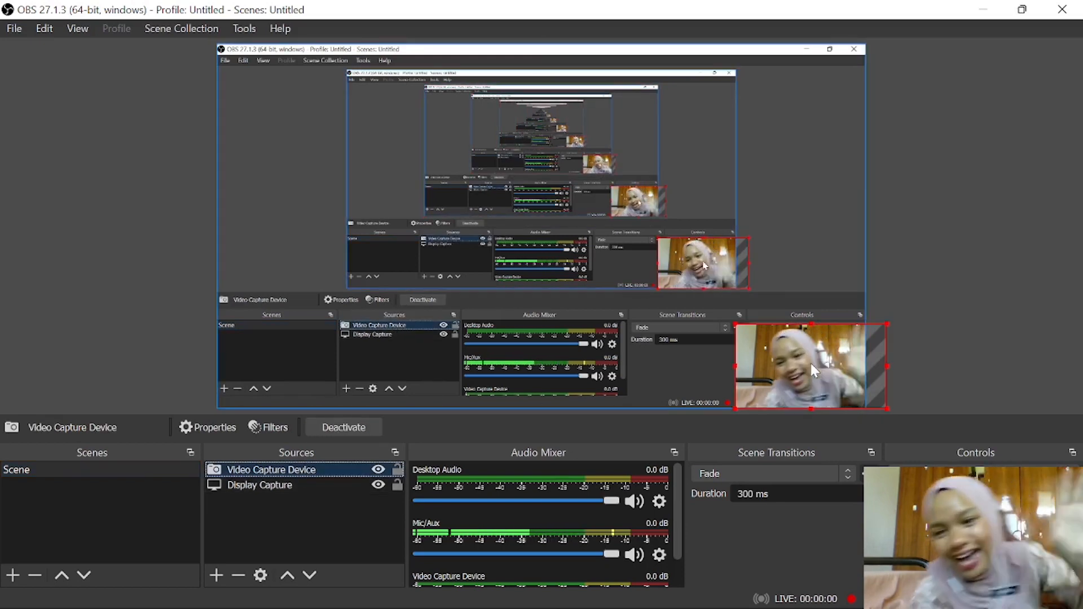
click(378, 472)
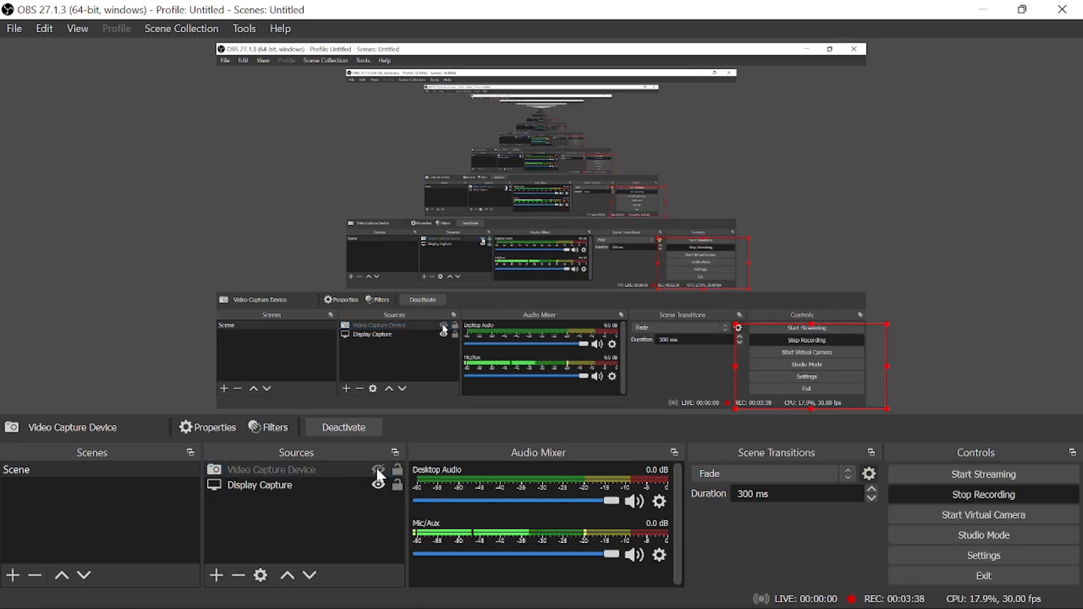
click(398, 468)
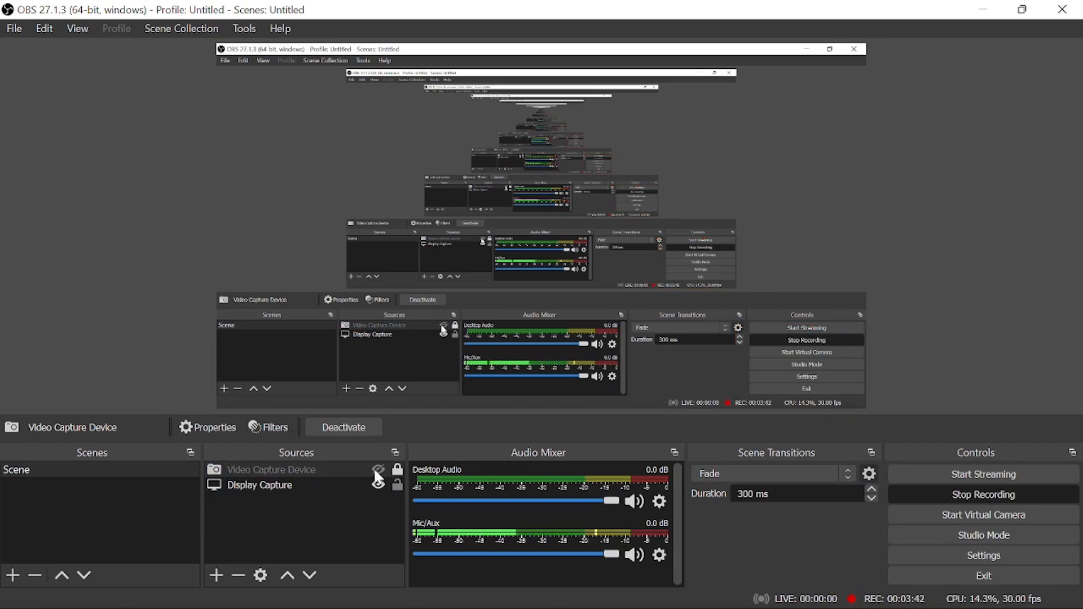
click(377, 473)
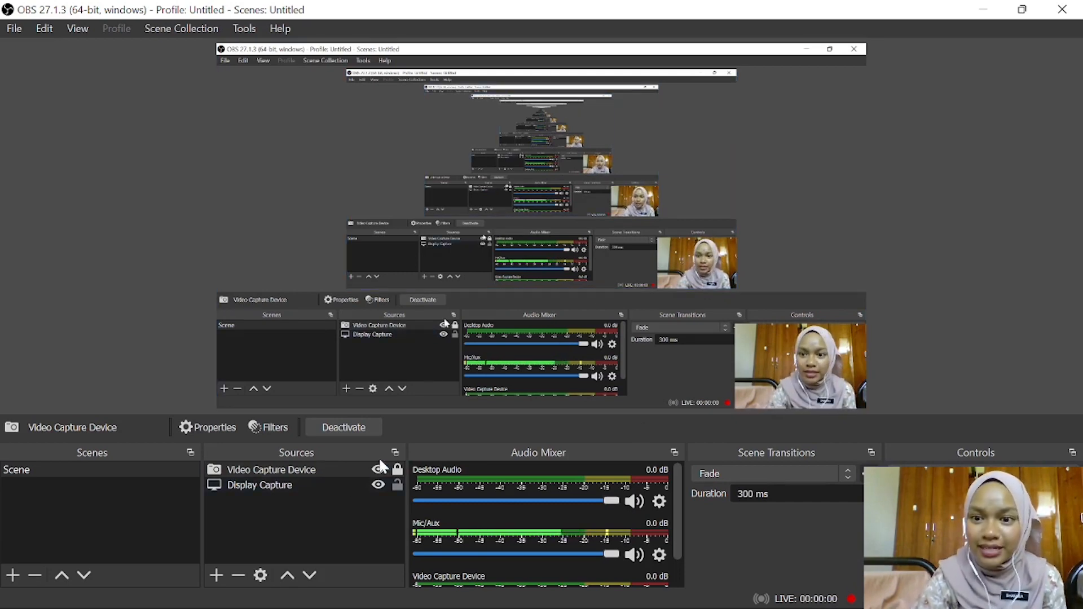
- Add a new visible Image source to the scene, keeping the name "Image"
click(300, 496)
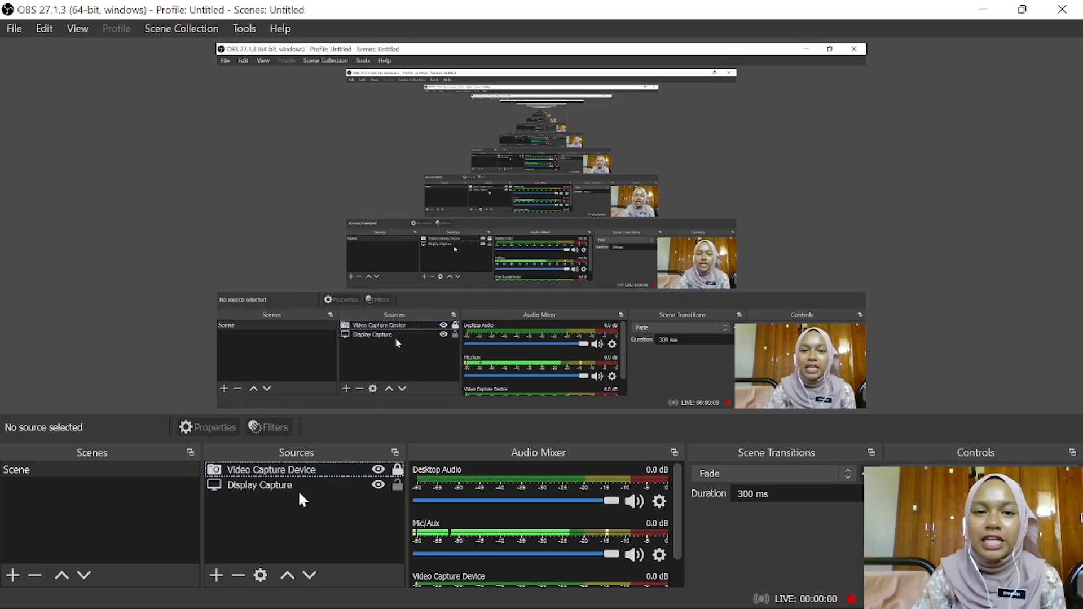
click(301, 492)
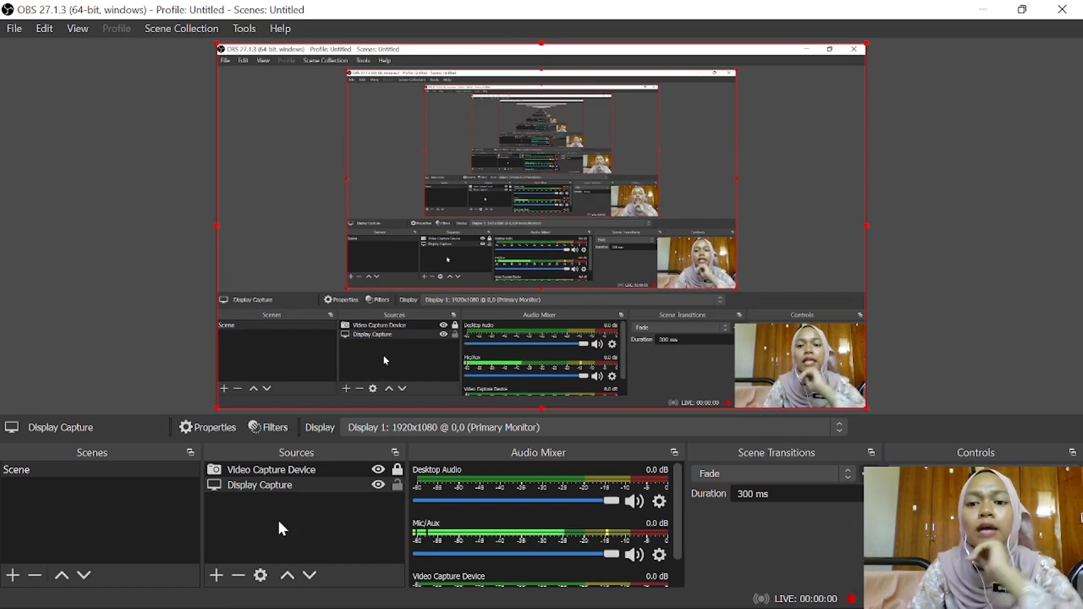
click(216, 575)
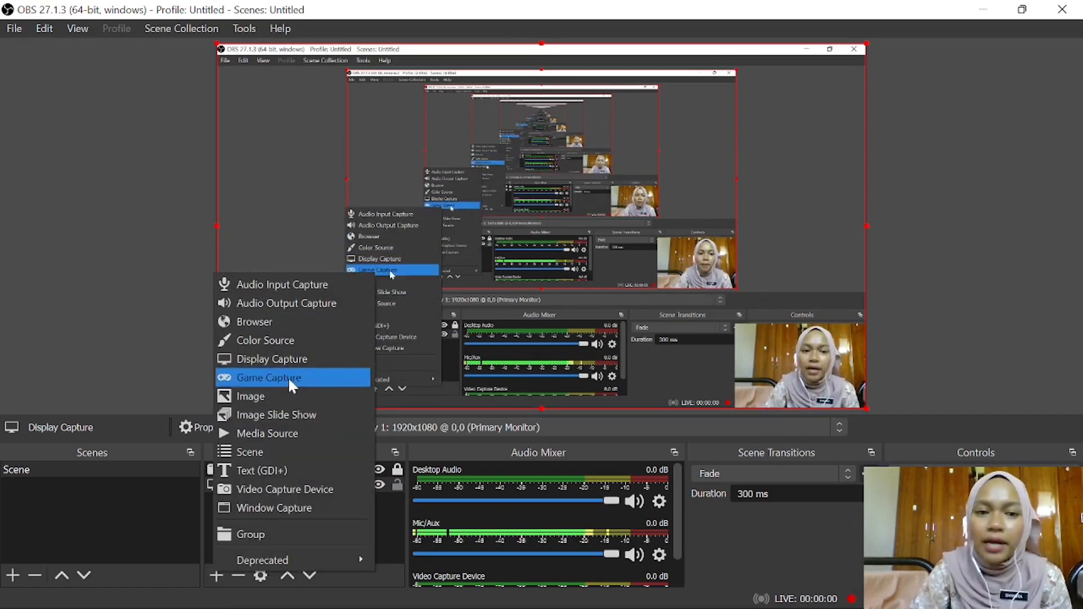
click(288, 399)
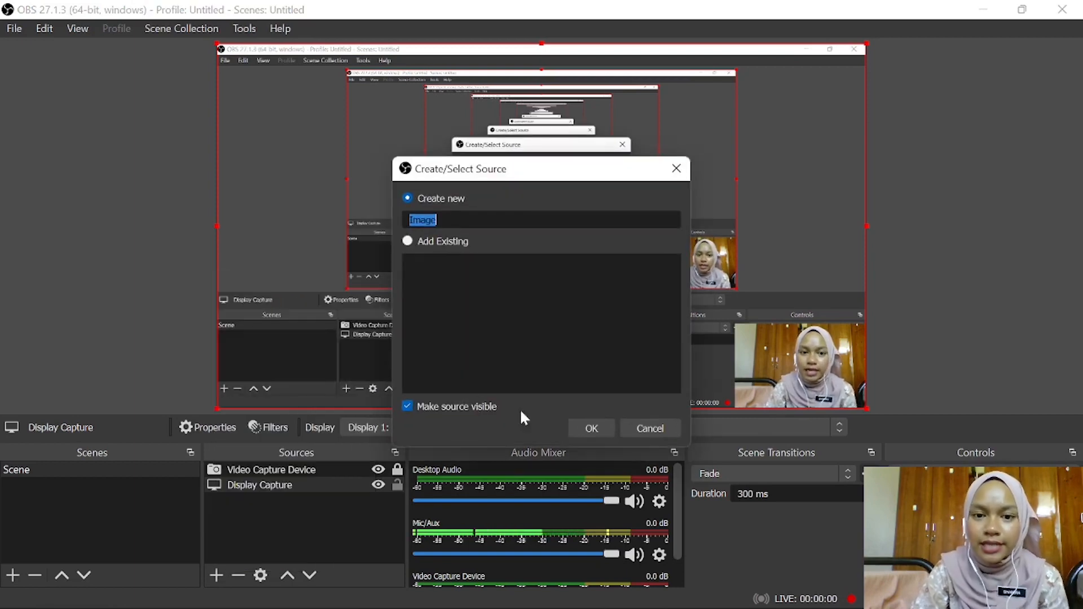
click(590, 430)
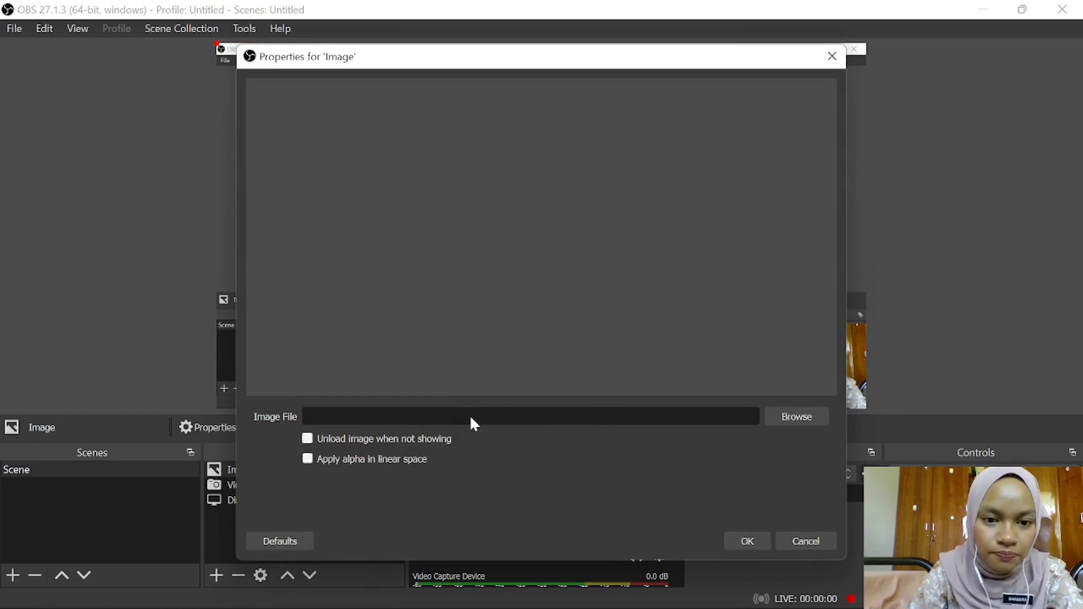
- Load the portrait photo with the blue background from the Pictures folder into the Image source and accept its properties
click(798, 416)
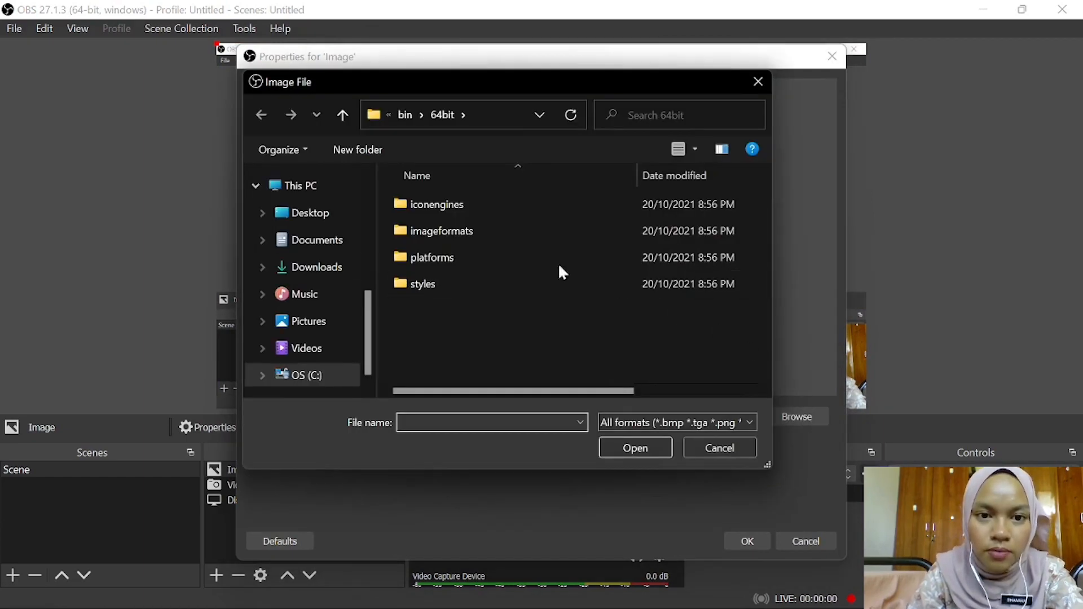
click(333, 321)
click(526, 376)
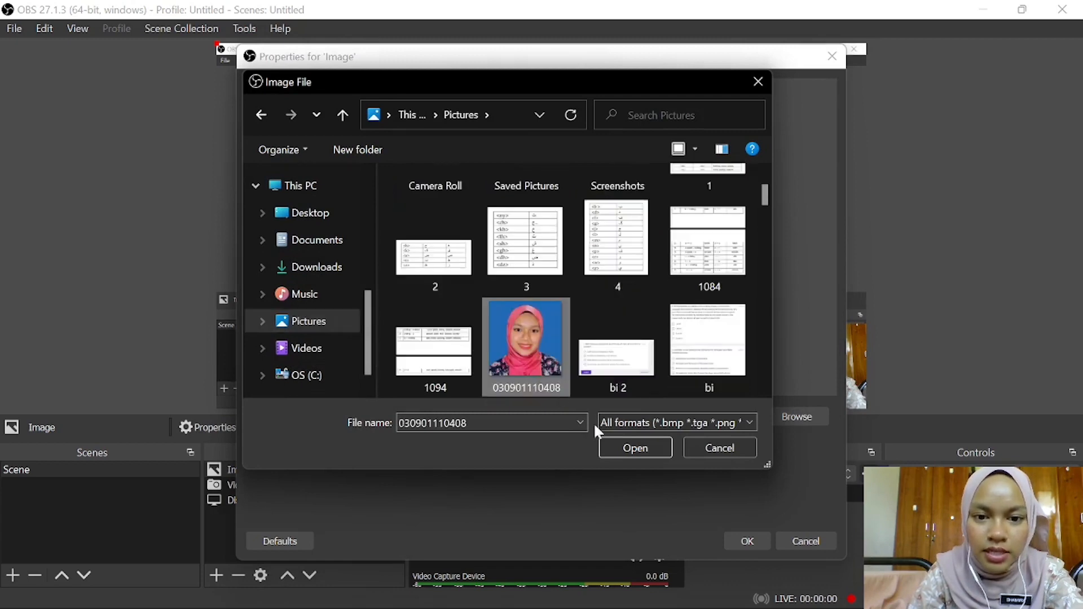
click(622, 443)
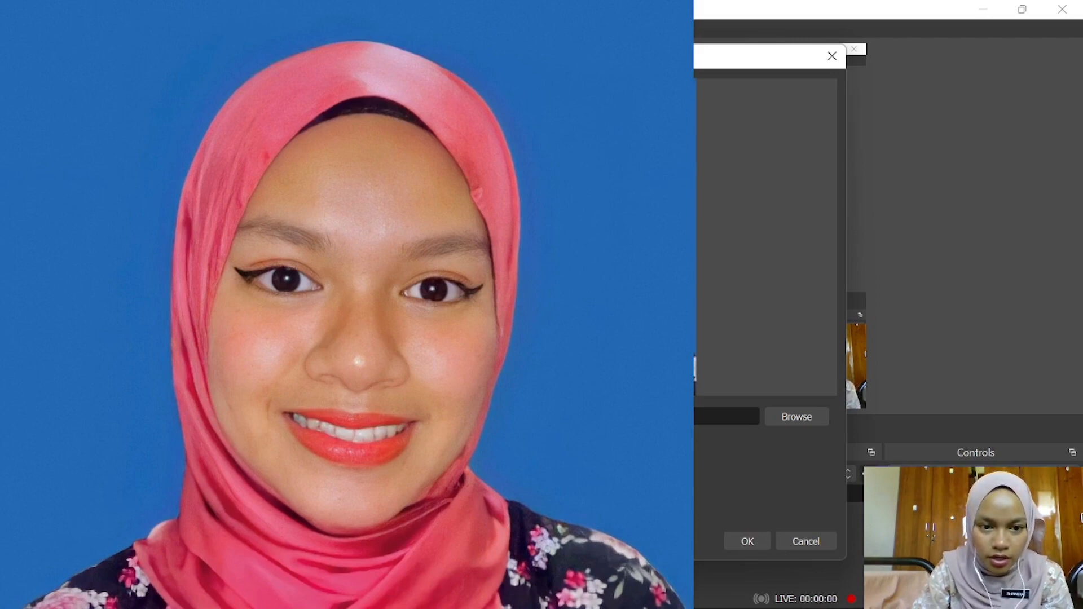
click(754, 539)
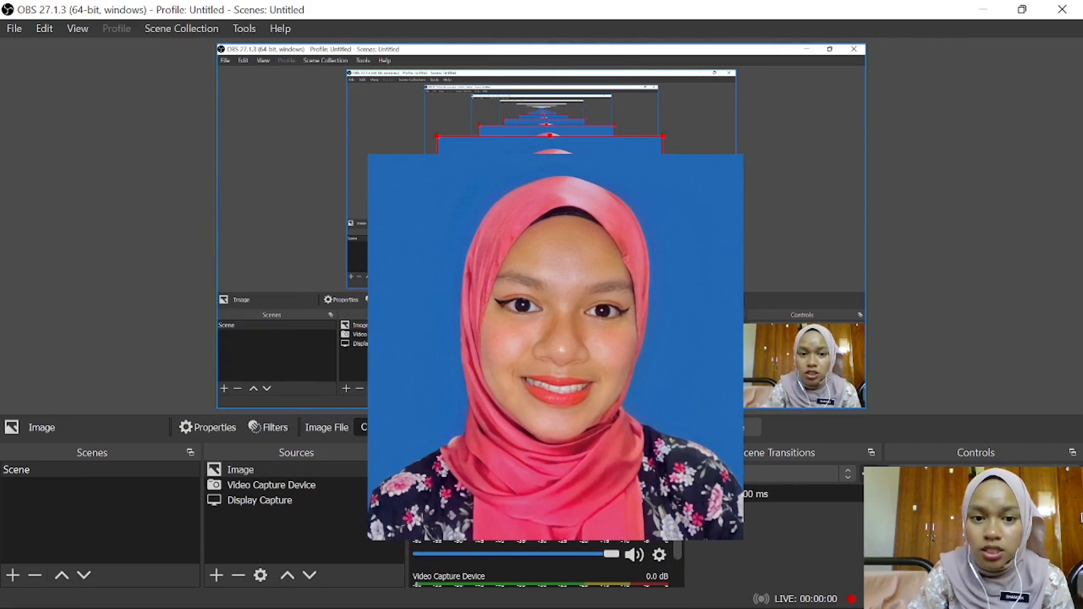
- Shrink the portrait image to about the webcam's width and place it directly above the webcam picture in the preview
drag(438, 367, 530, 272)
drag(589, 221, 794, 261)
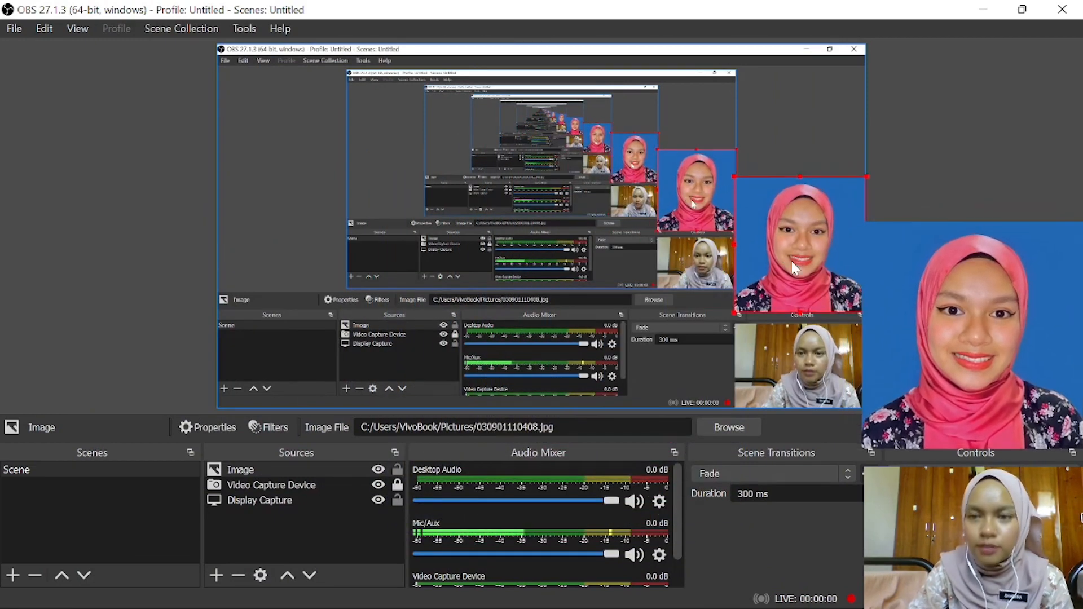
drag(792, 261, 792, 272)
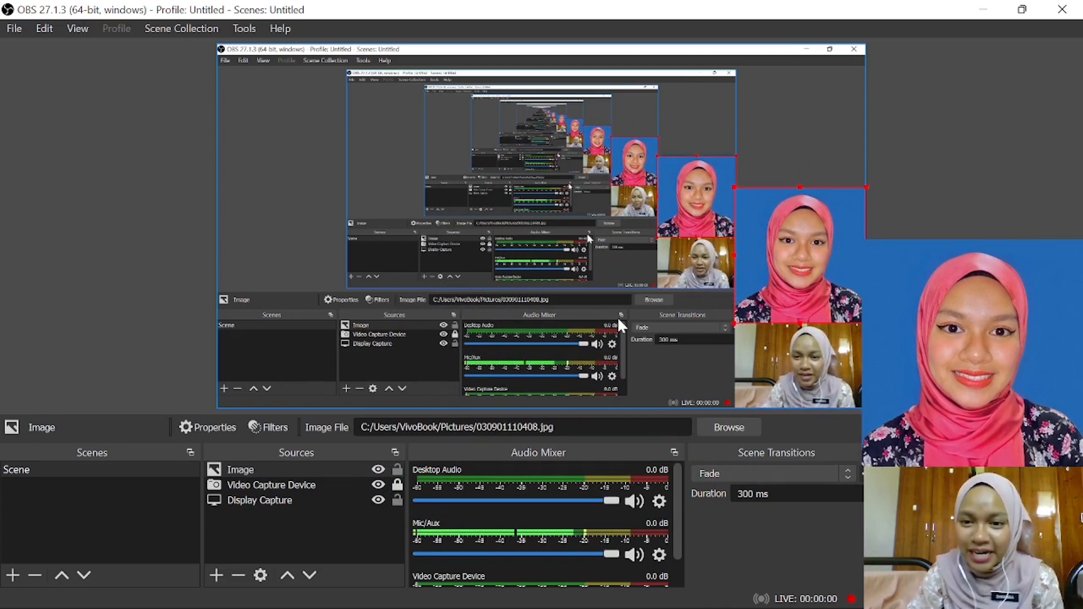
- Hide the Image source in the scene and clear the source selection
click(379, 470)
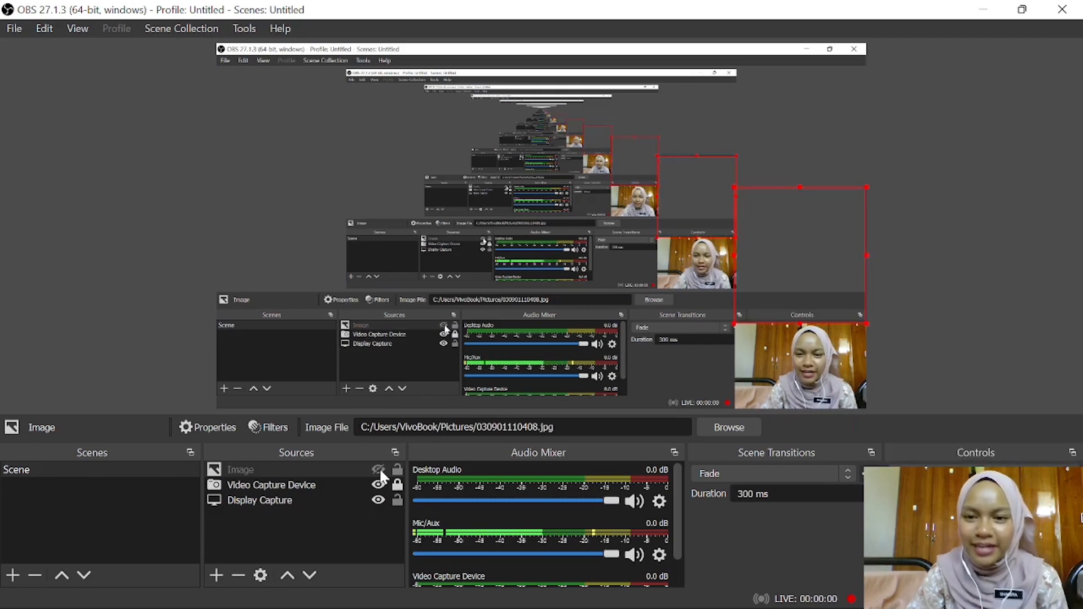
click(1033, 326)
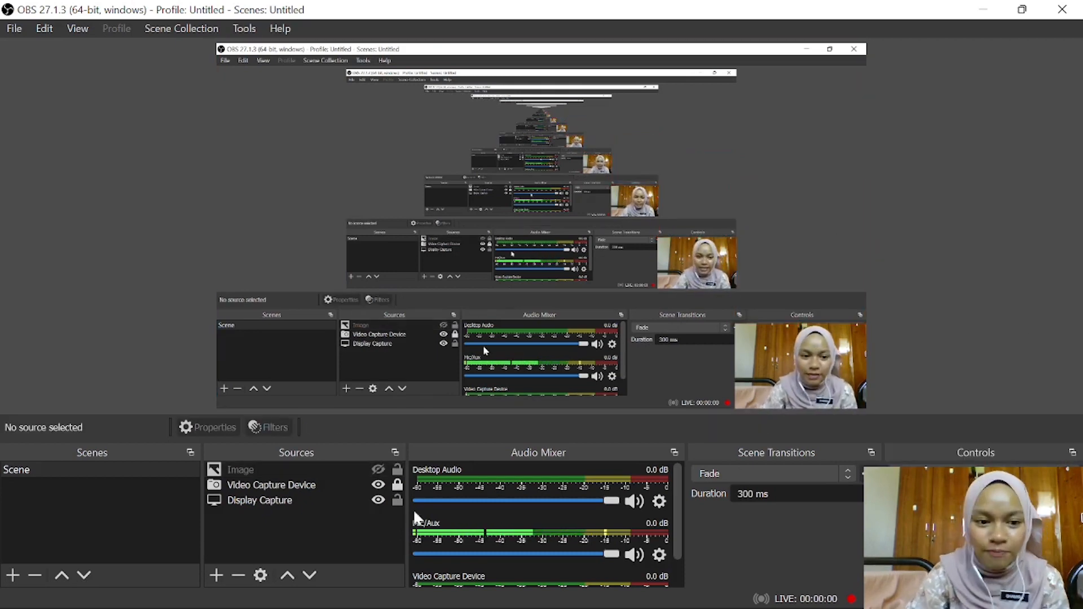
- Add a new visible Text (GDI+) source named "BAHASA MELAYU" to the scene
click(208, 573)
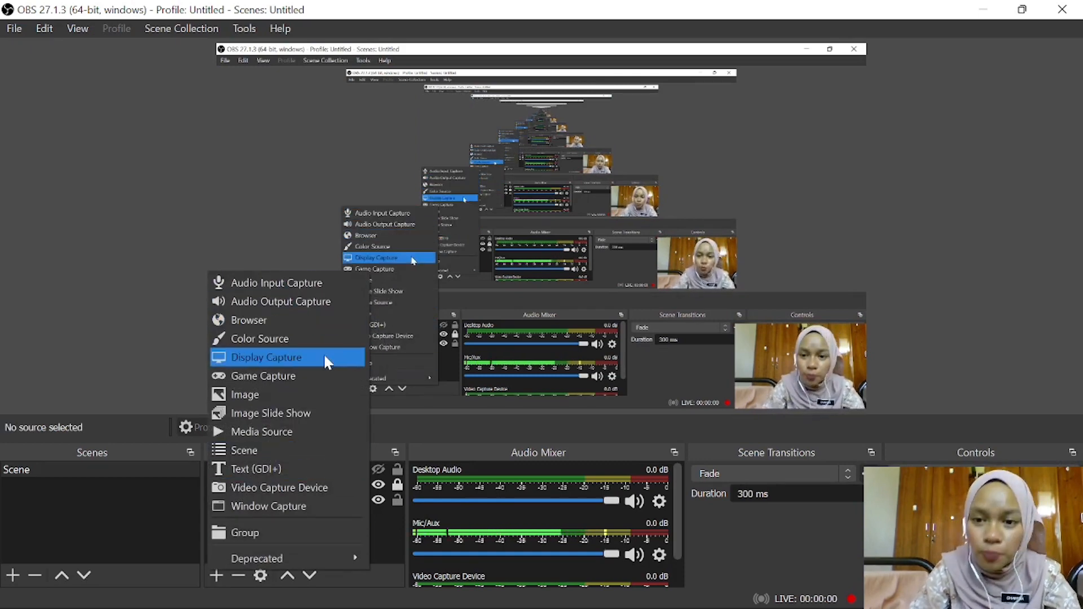
click(248, 471)
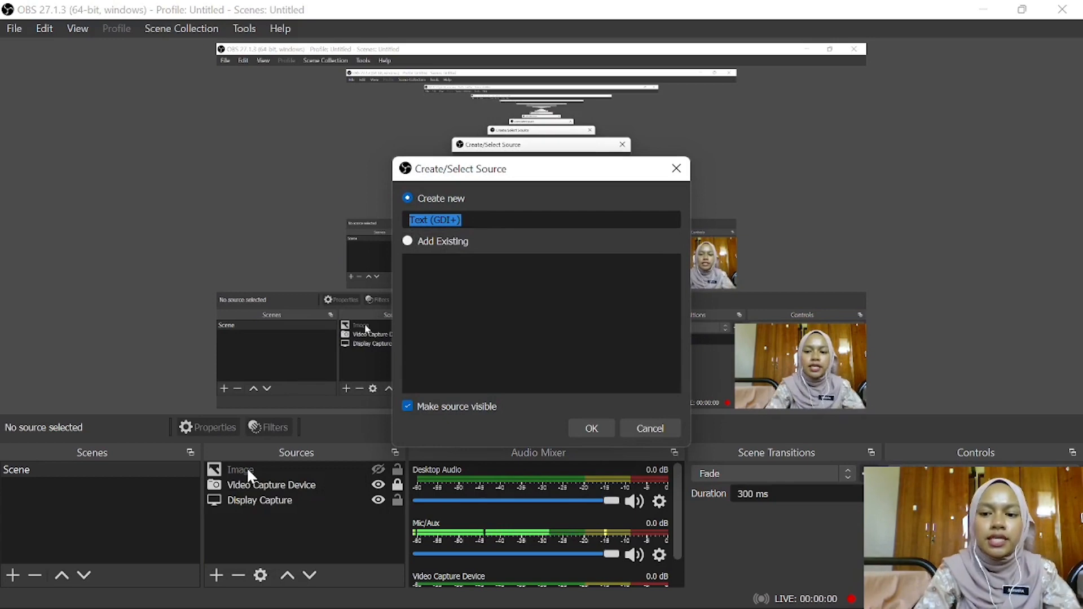
key(BackSpace)
text(BAHASA NE)
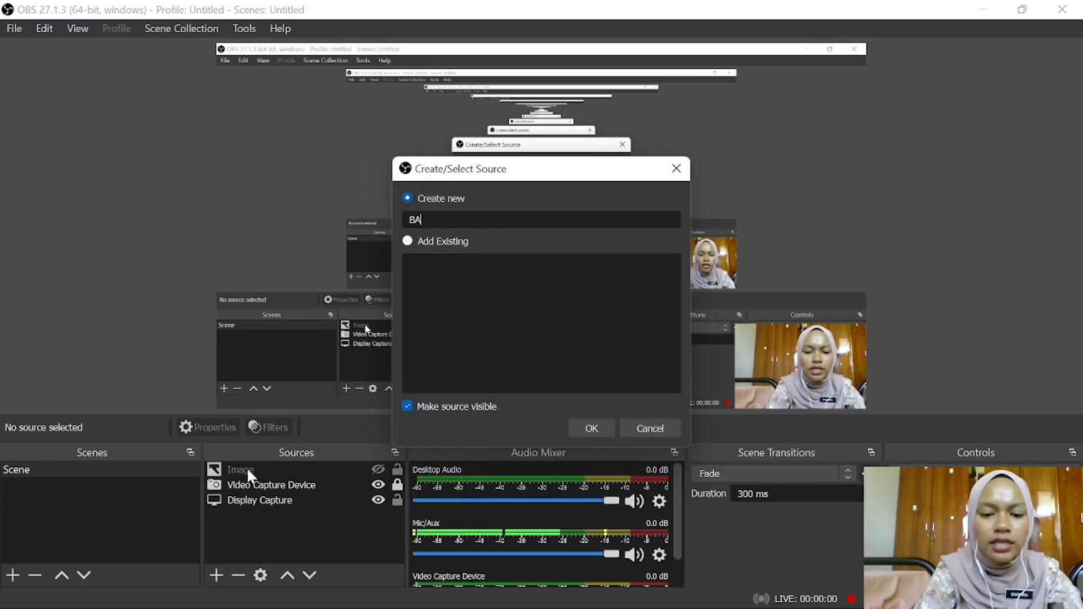
key(BackSpace)
key(BackSpace)
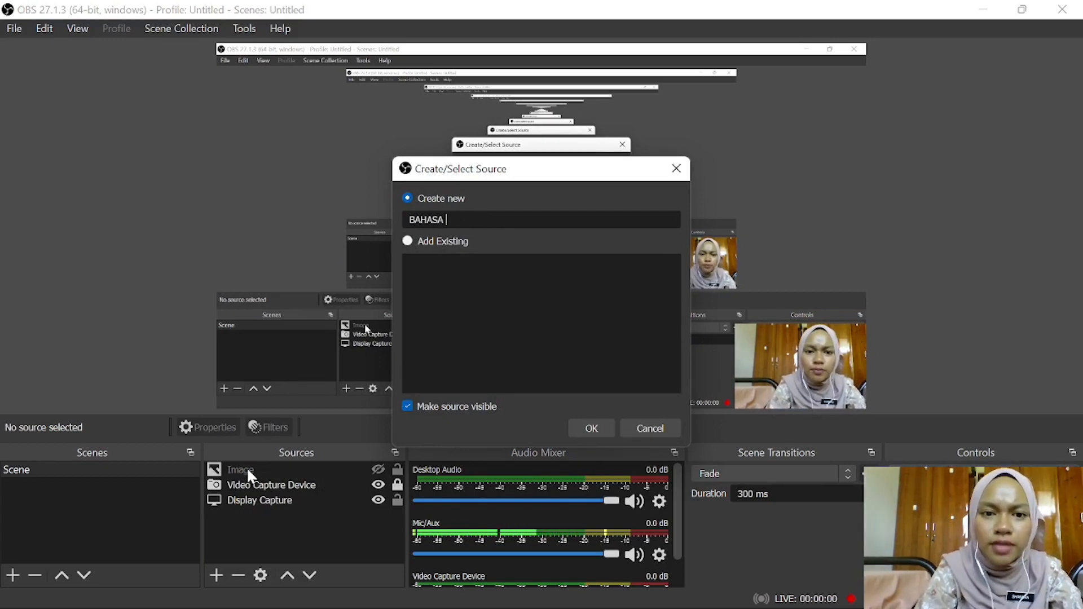
text(MEK)
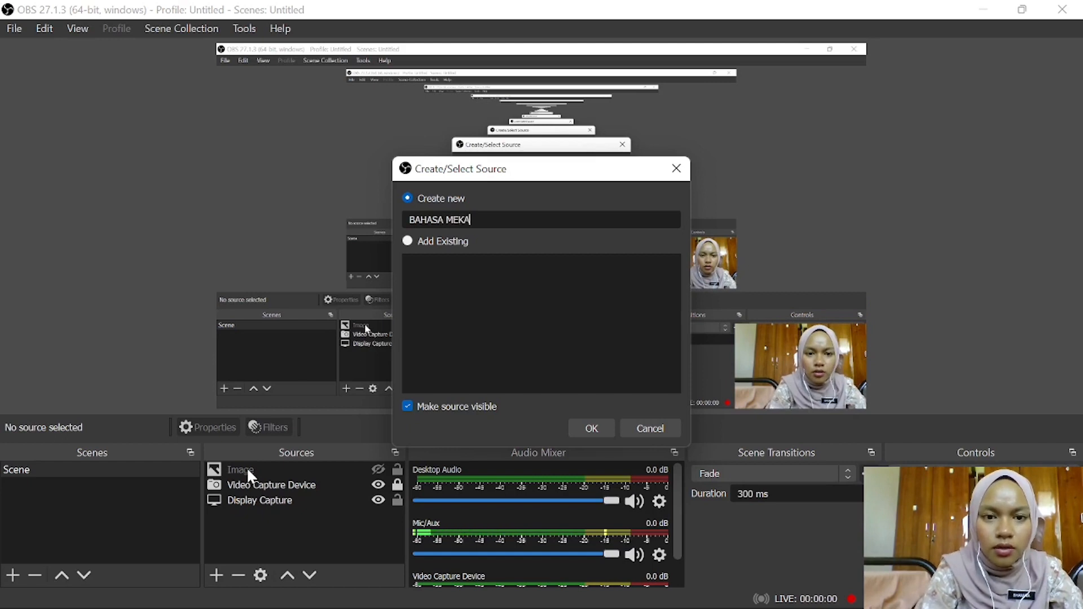
key(BackSpace)
text(LAYU)
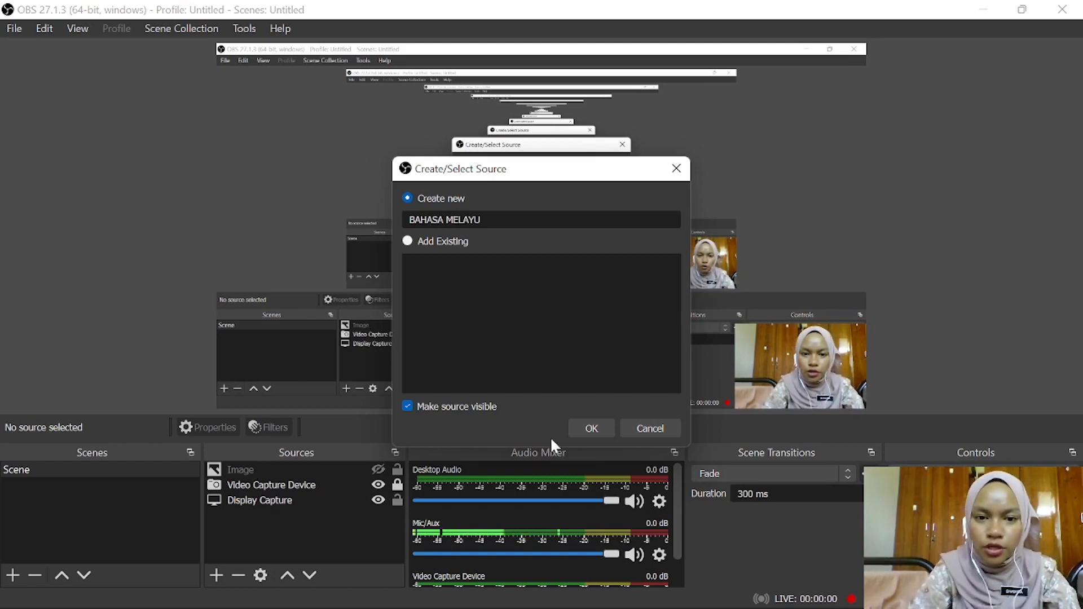
click(591, 428)
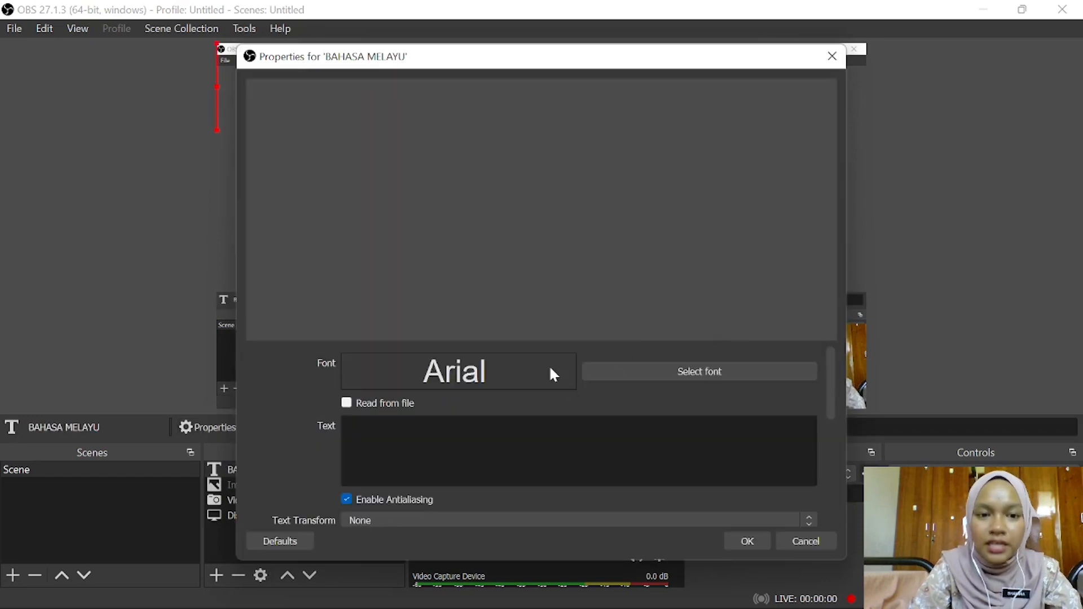
- Set the text source's font to Arial Black Regular and accept its properties with the text left empty
click(715, 378)
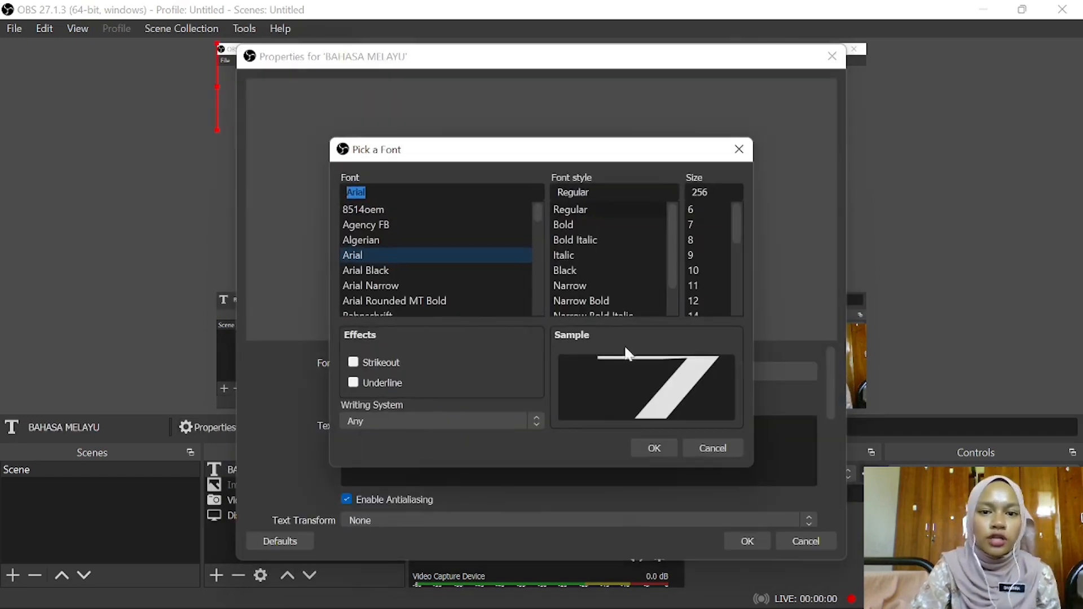
click(410, 271)
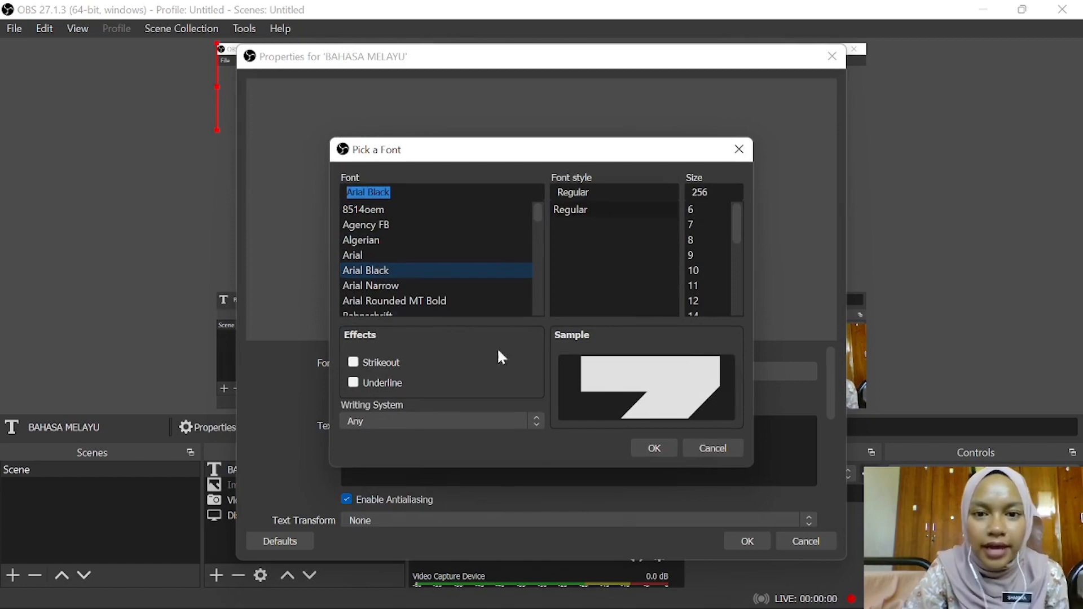
click(653, 449)
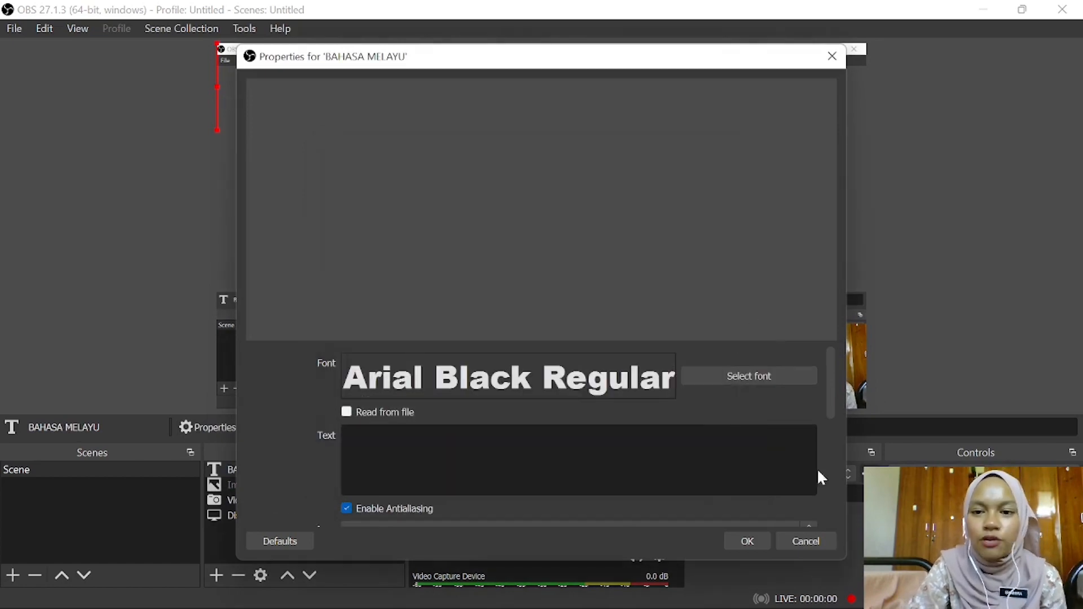
click(756, 545)
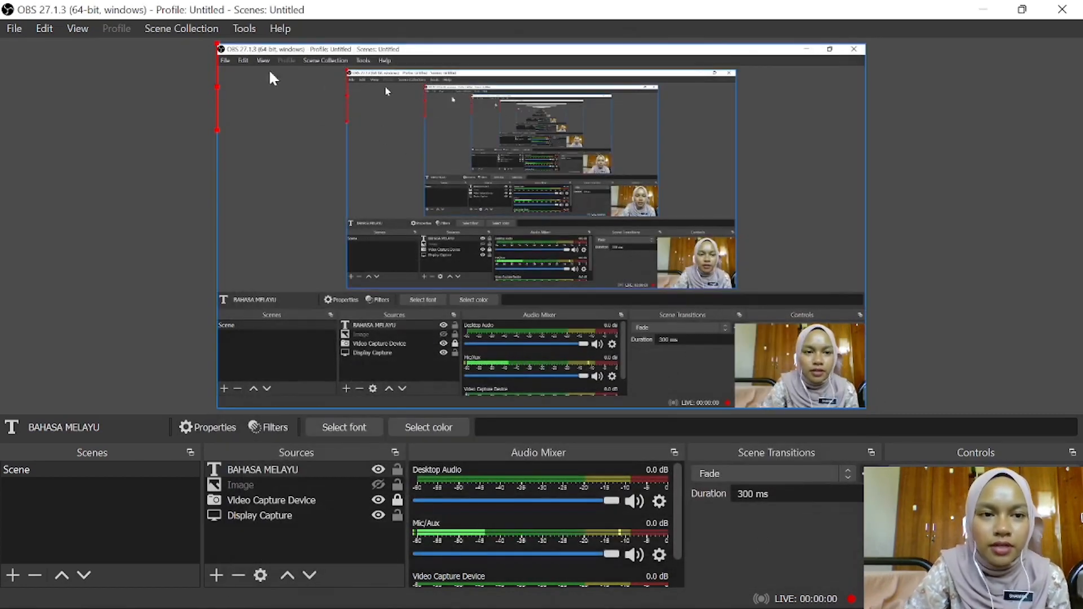
- Try to stretch and reposition the empty BAHASA MELAYU text source in the preview
drag(220, 85, 488, 288)
drag(490, 339, 654, 299)
drag(479, 300, 510, 92)
drag(535, 225, 511, 367)
click(519, 338)
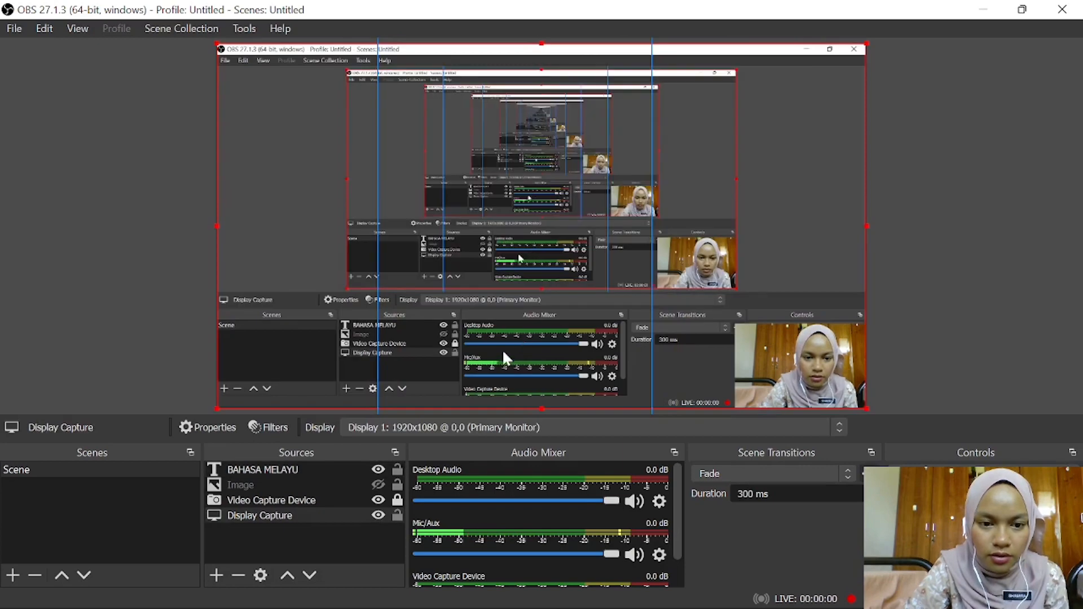
click(520, 220)
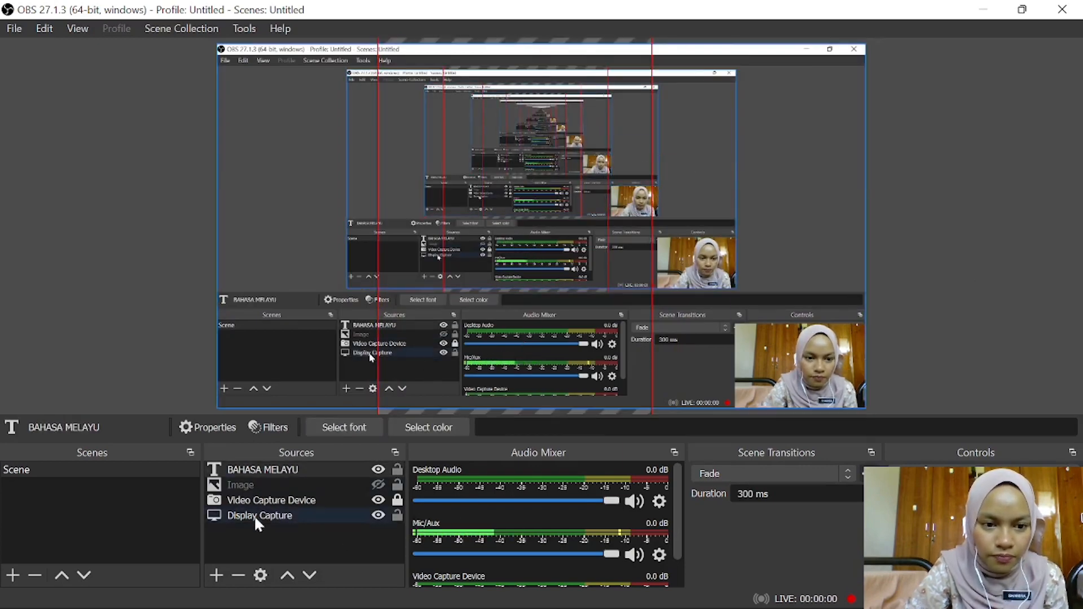
- Remove the BAHASA MELAYU text source from the scene and confirm the removal
click(261, 487)
click(273, 469)
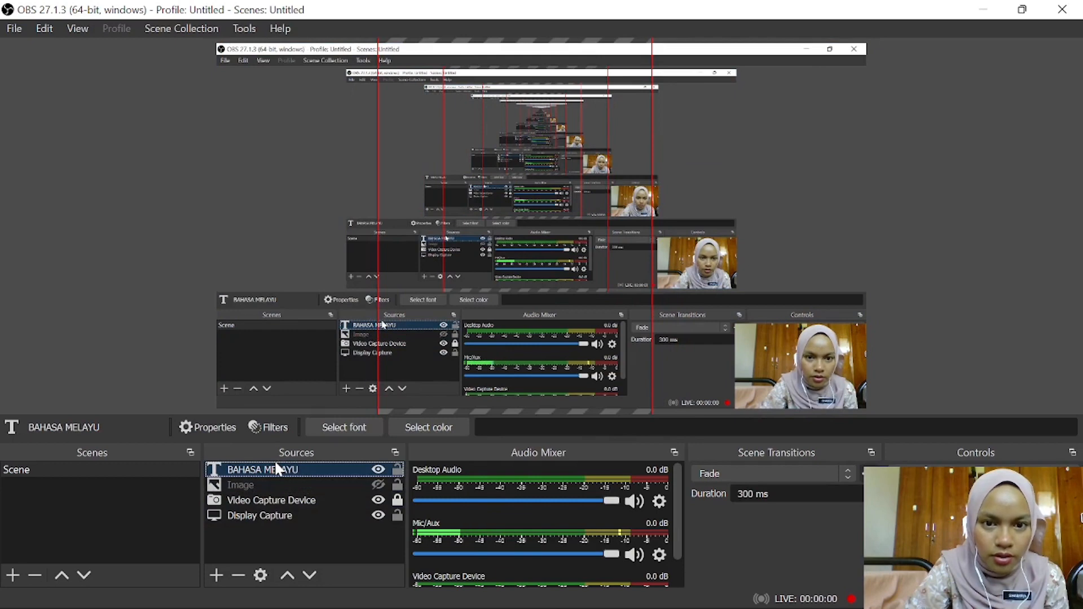
right_click(351, 468)
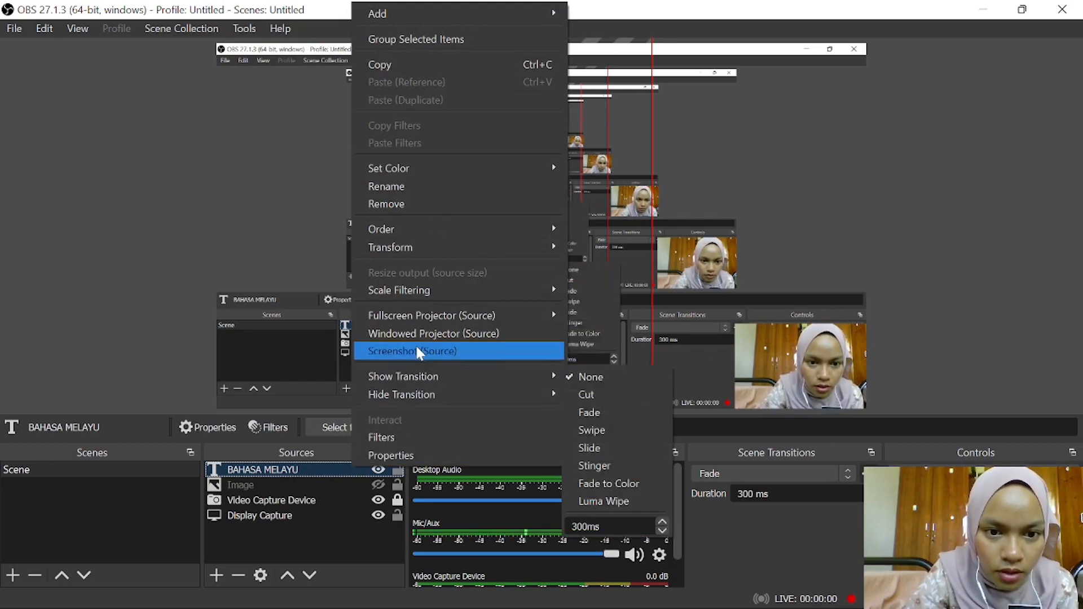
click(435, 198)
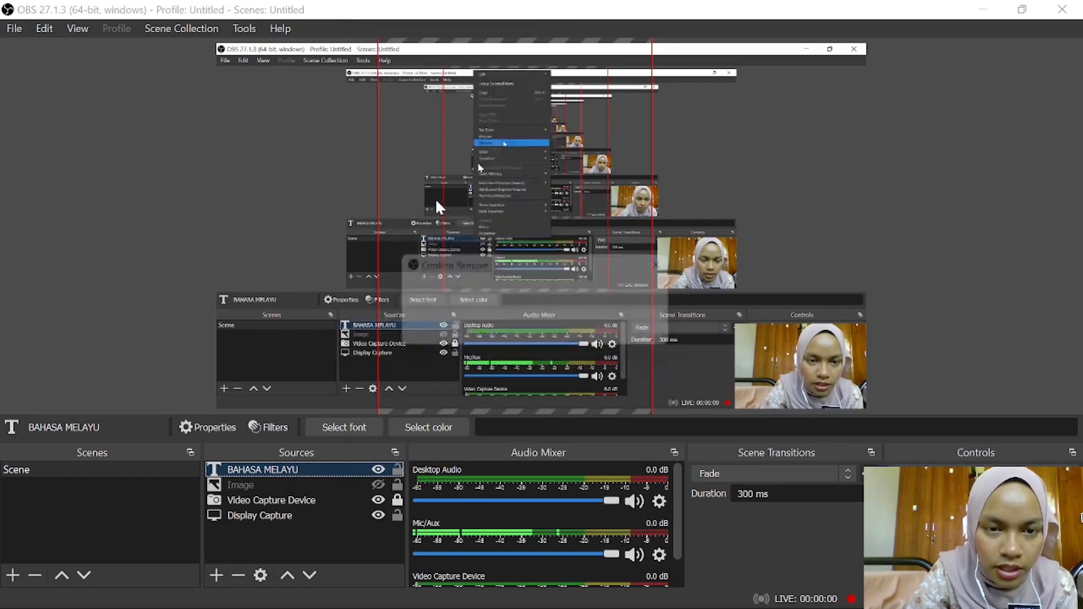
click(620, 332)
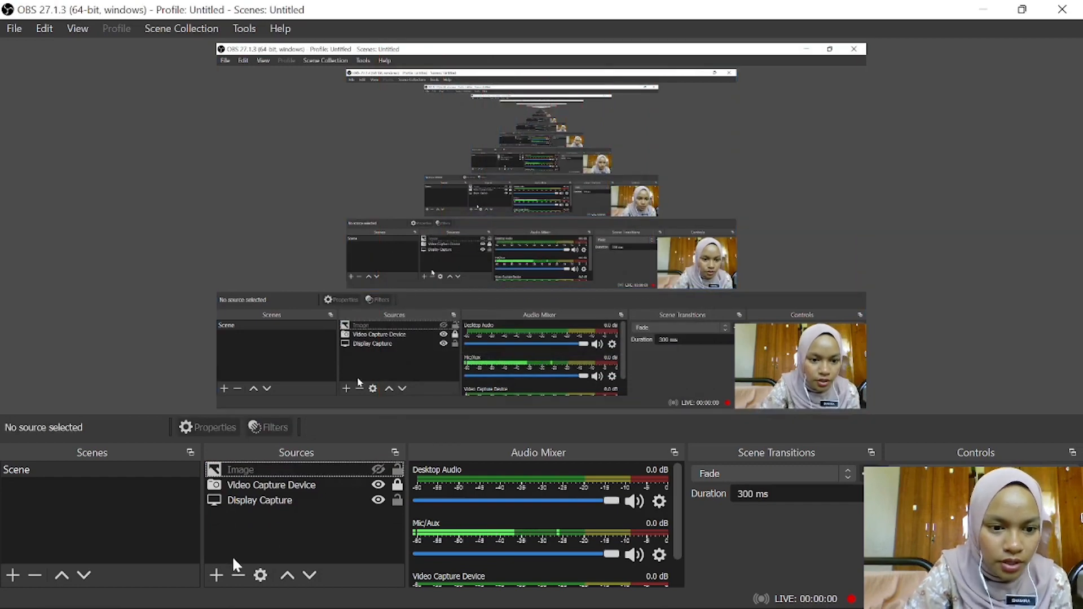
click(217, 575)
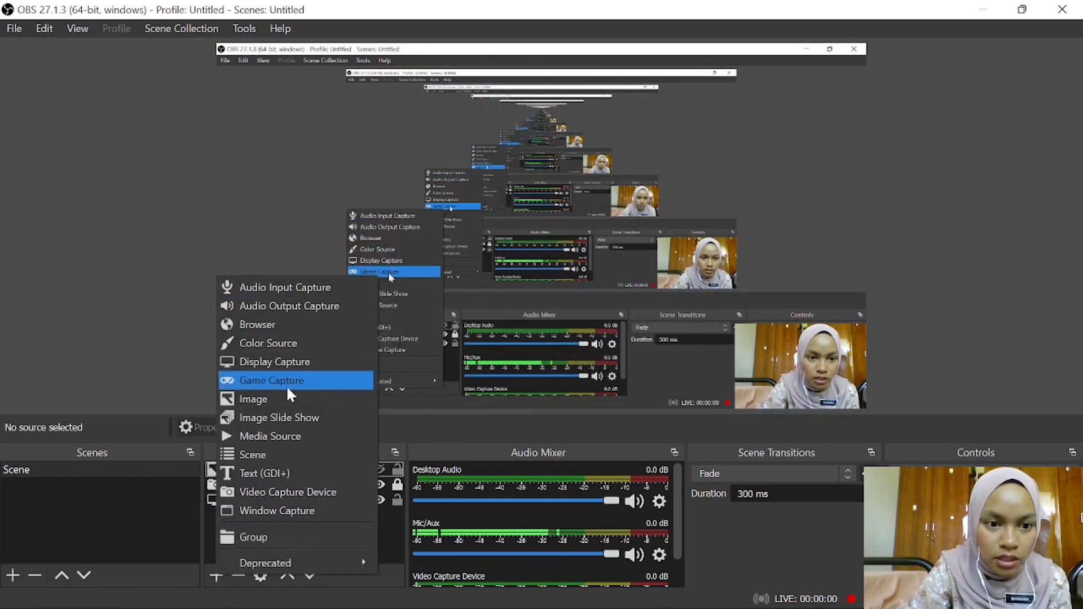
click(292, 471)
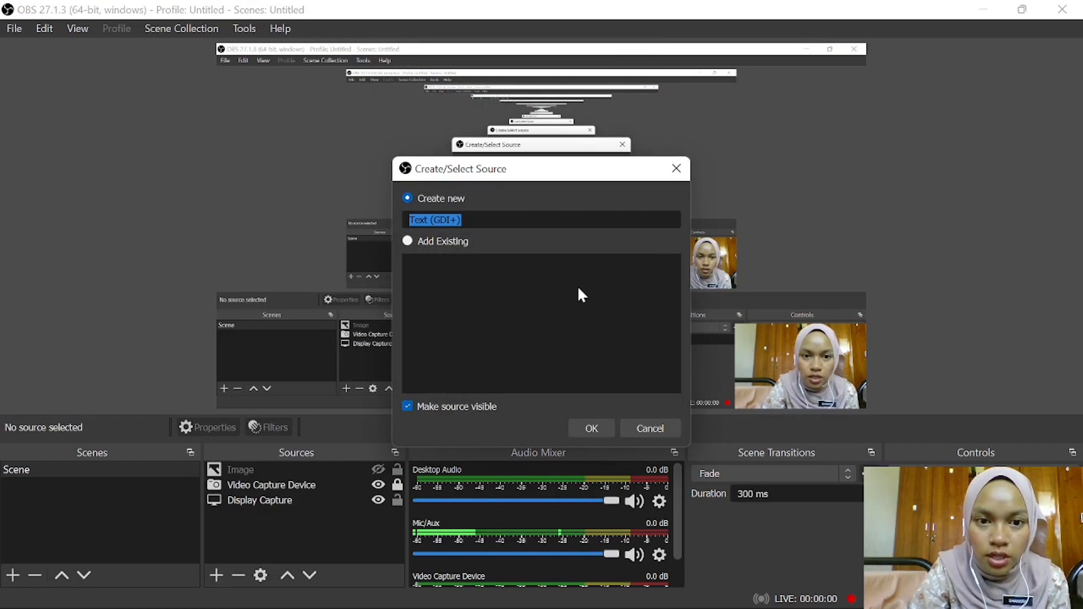
key(BackSpace)
text(BAHA M)
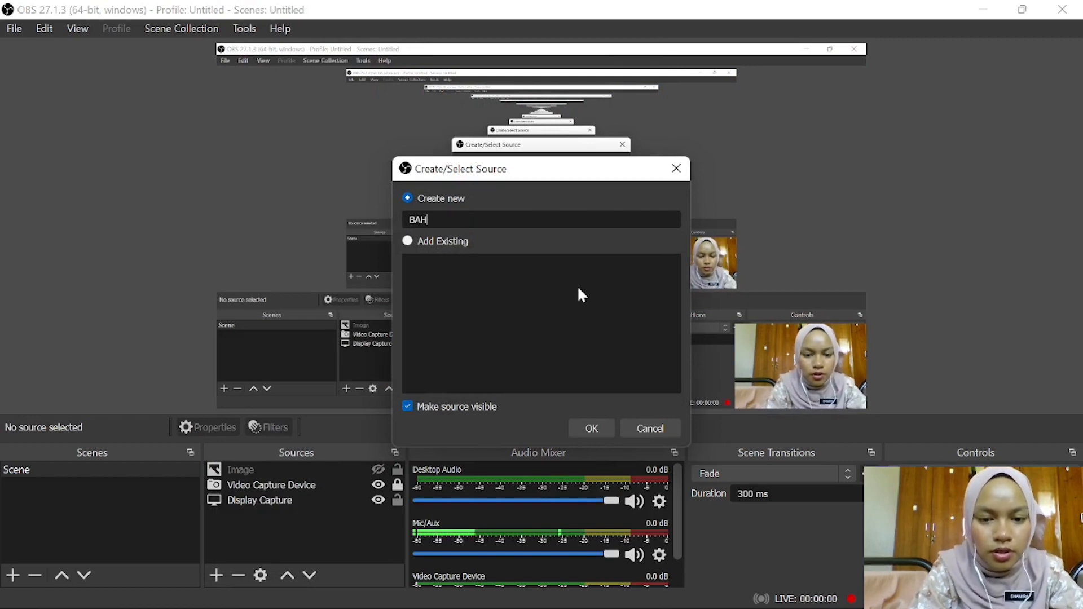
key(BackSpace)
key(BackSpace)
text(SA MLE)
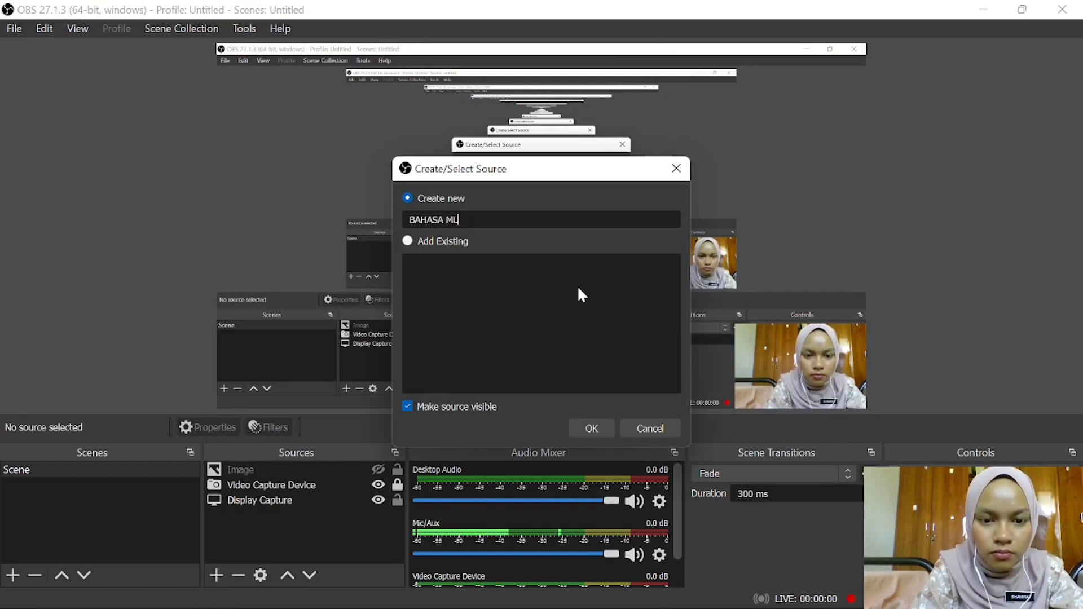
key(BackSpace)
key(BackSpace)
text(E)
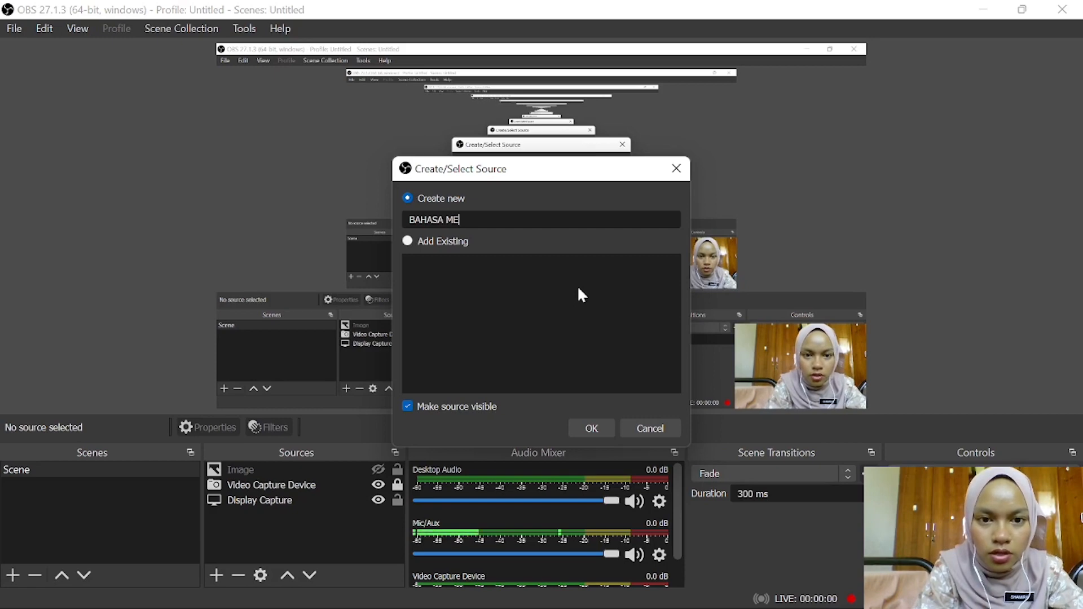
text(LAYU)
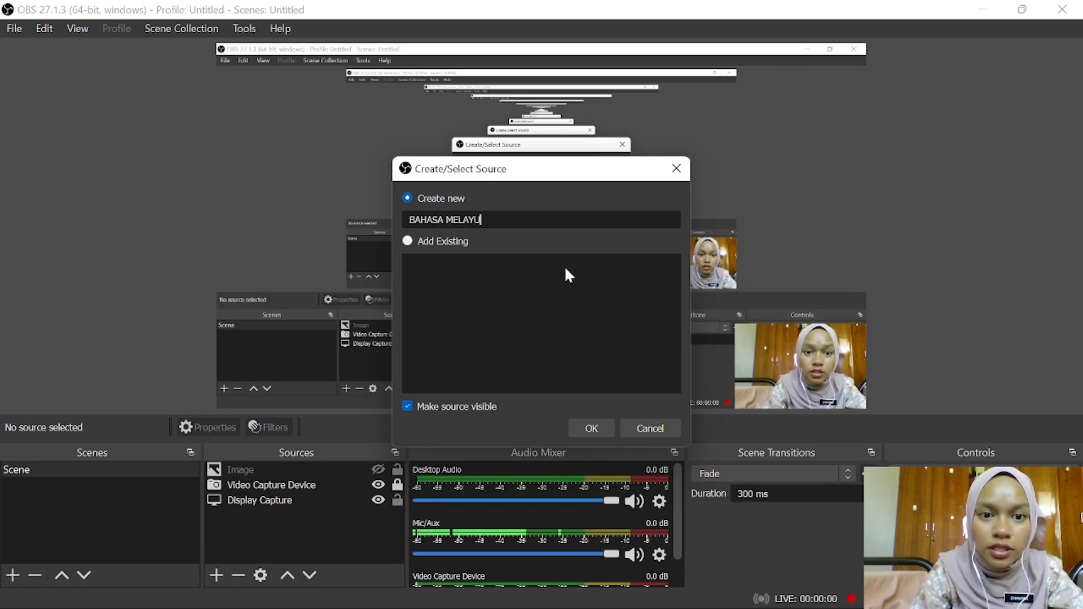
click(427, 241)
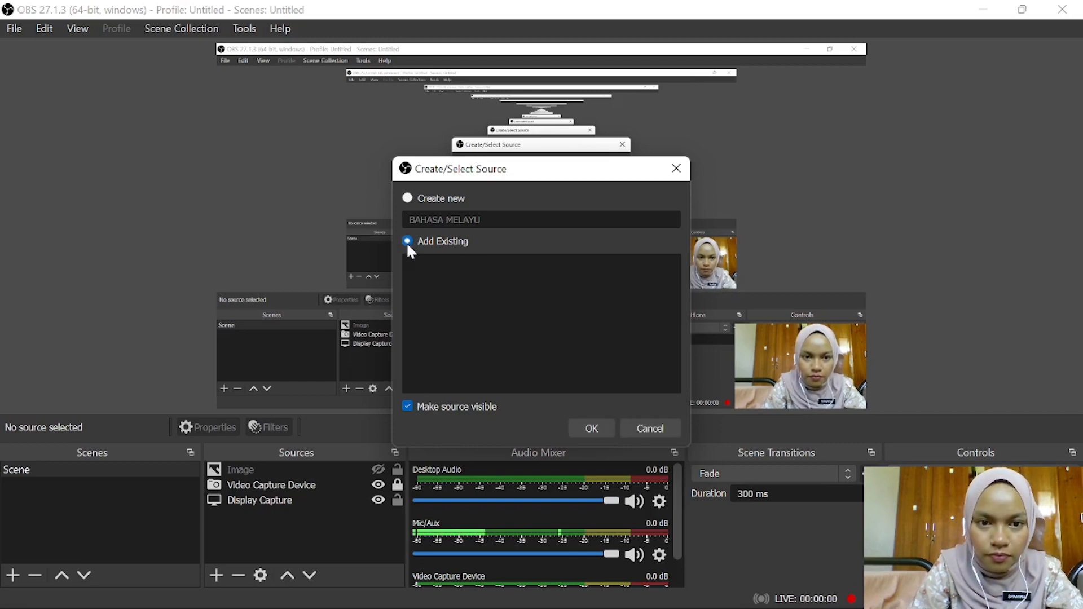
click(408, 406)
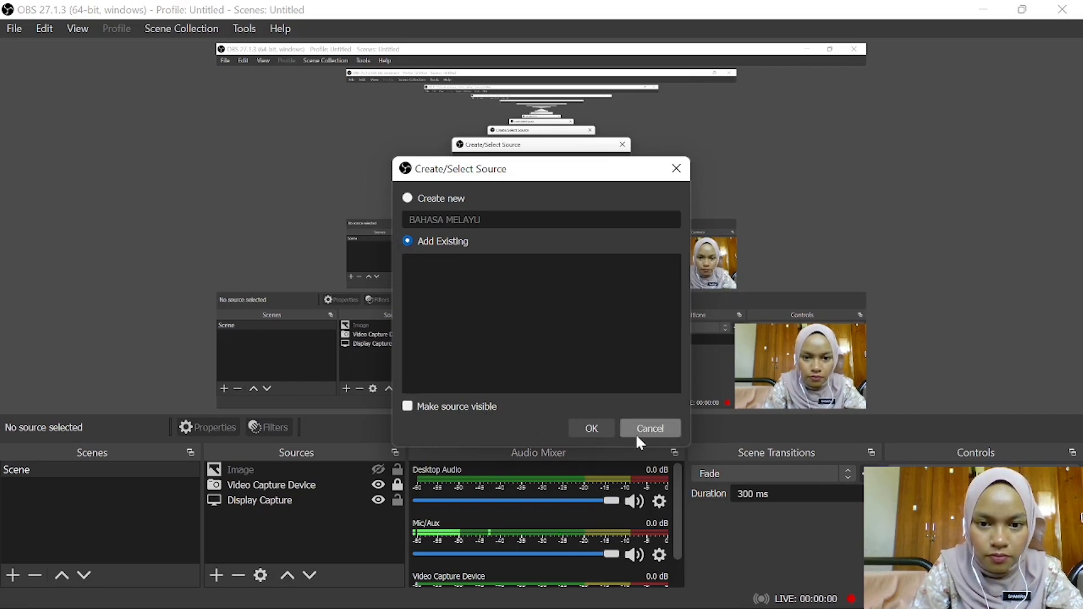
click(638, 434)
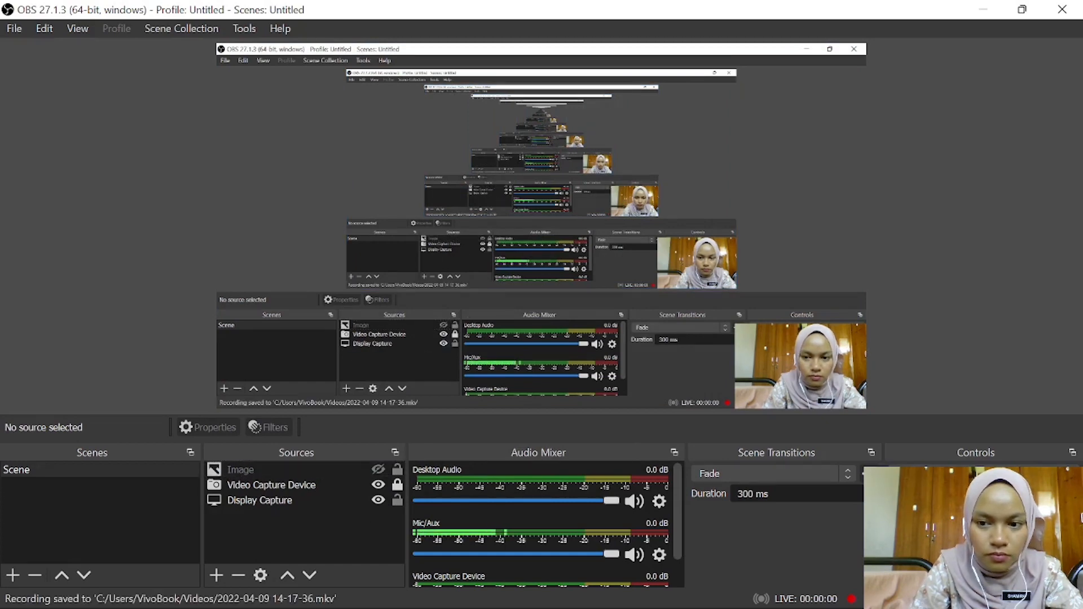
- Show the Image source in the preview and hide it again
click(379, 470)
click(378, 470)
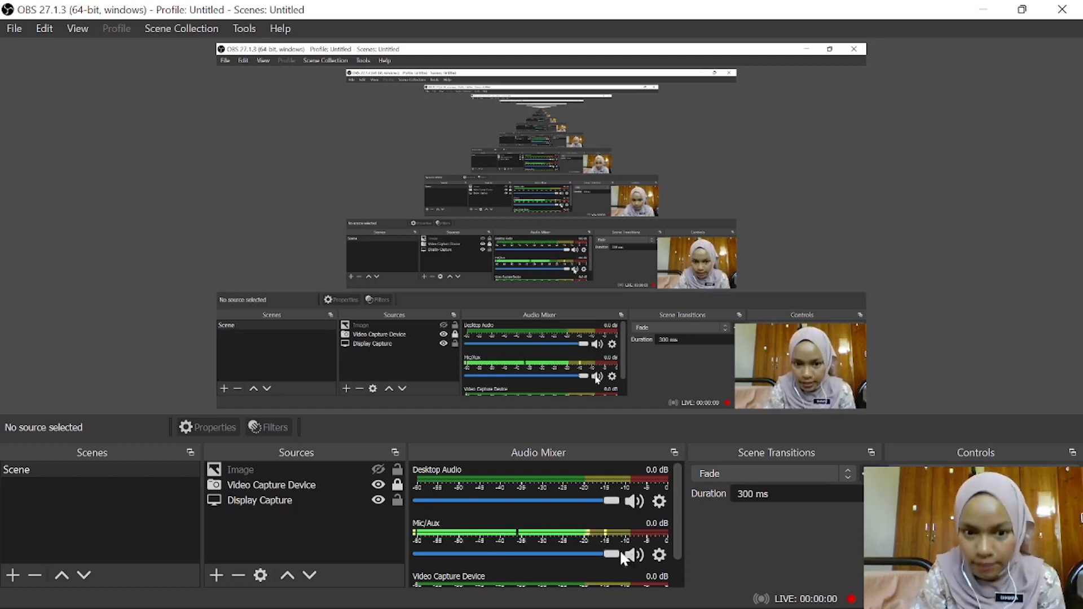
- Mute and unmute Desktop Audio, and do the same for Mic/Aux in the audio mixer
click(637, 499)
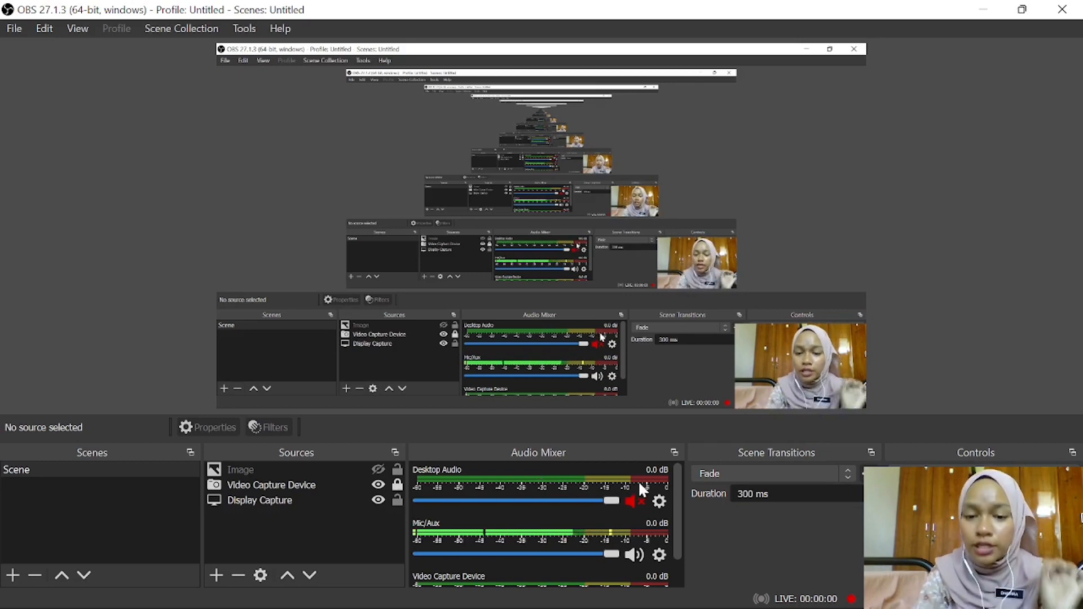
click(633, 500)
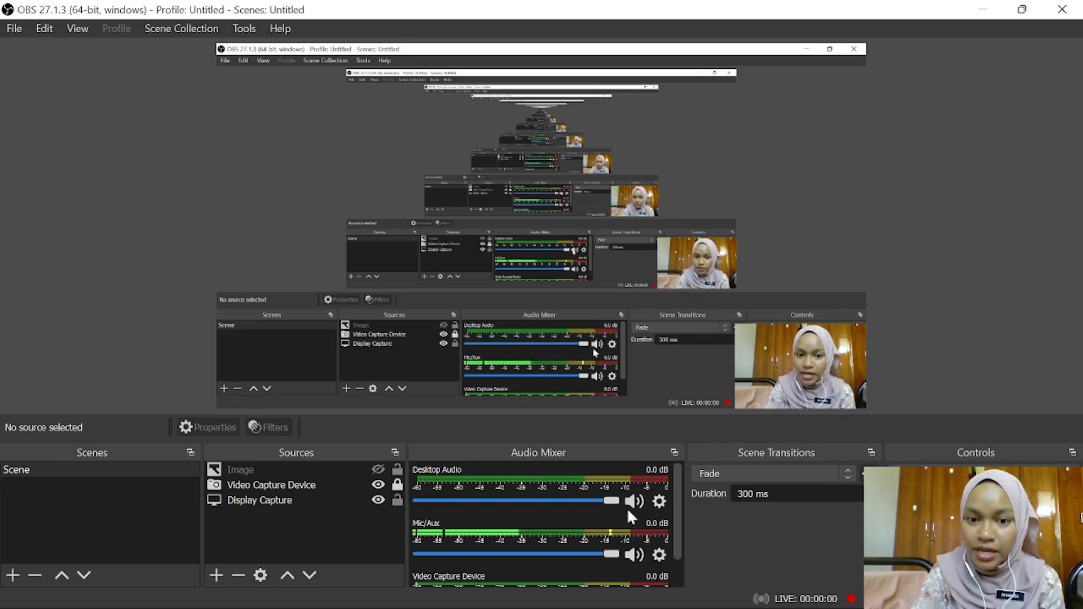
click(634, 556)
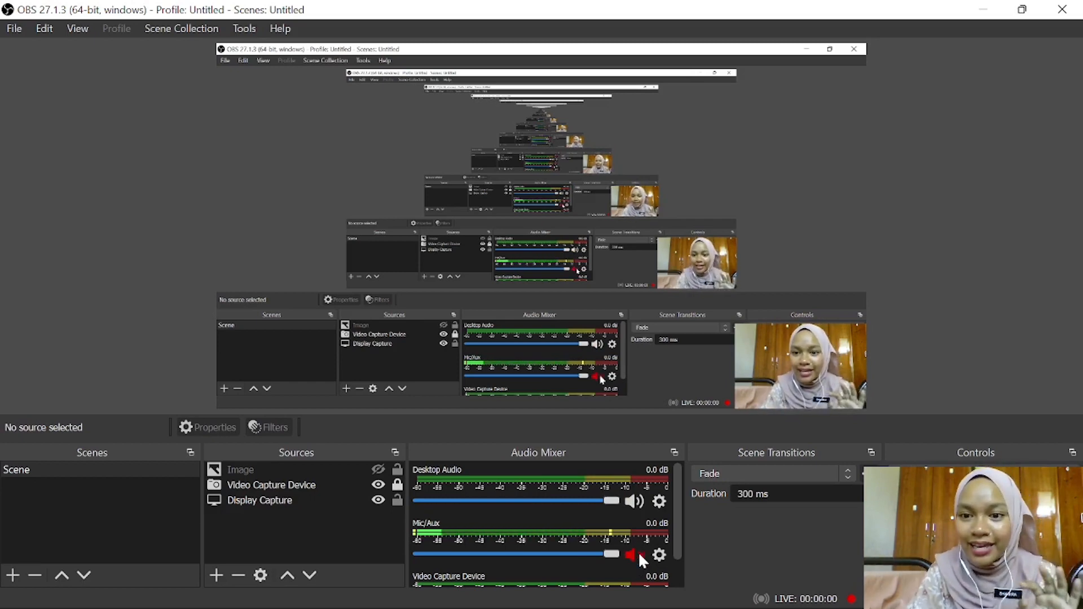
click(639, 555)
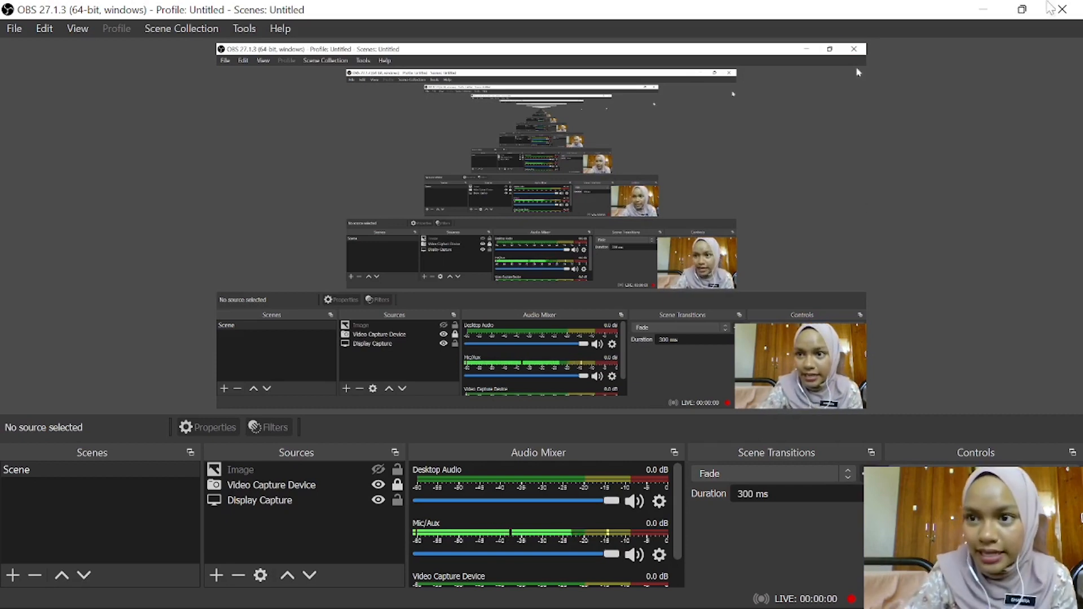
- Restore the maximized program window to its smaller size and minimize it to reveal the desktop
click(1025, 10)
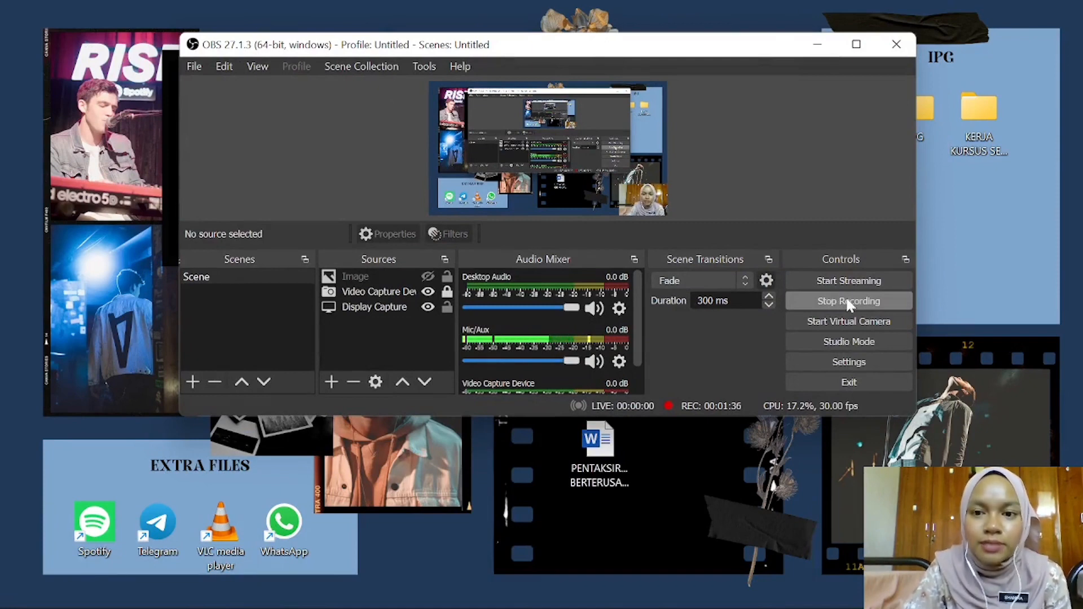
click(819, 45)
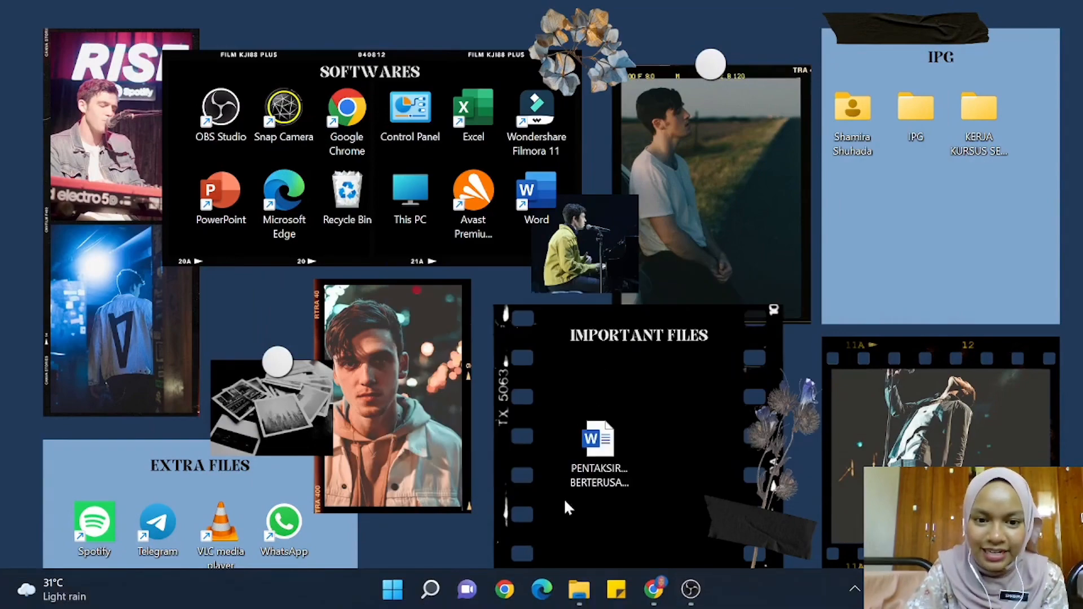
- Bring up the OBS website in Chrome, switch back to OBS Studio and maximize its window
click(653, 589)
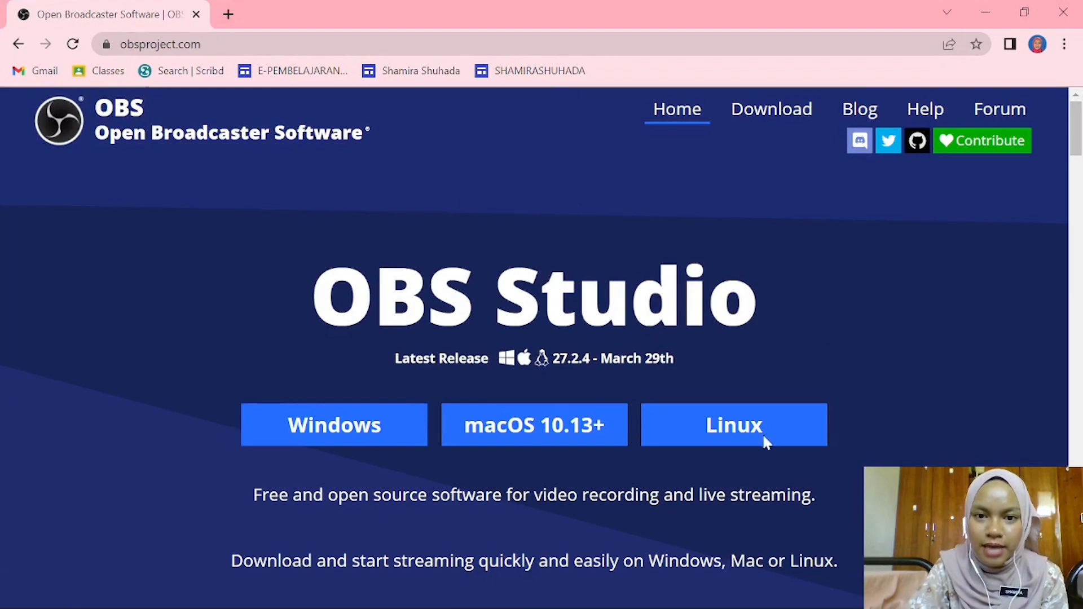
click(702, 590)
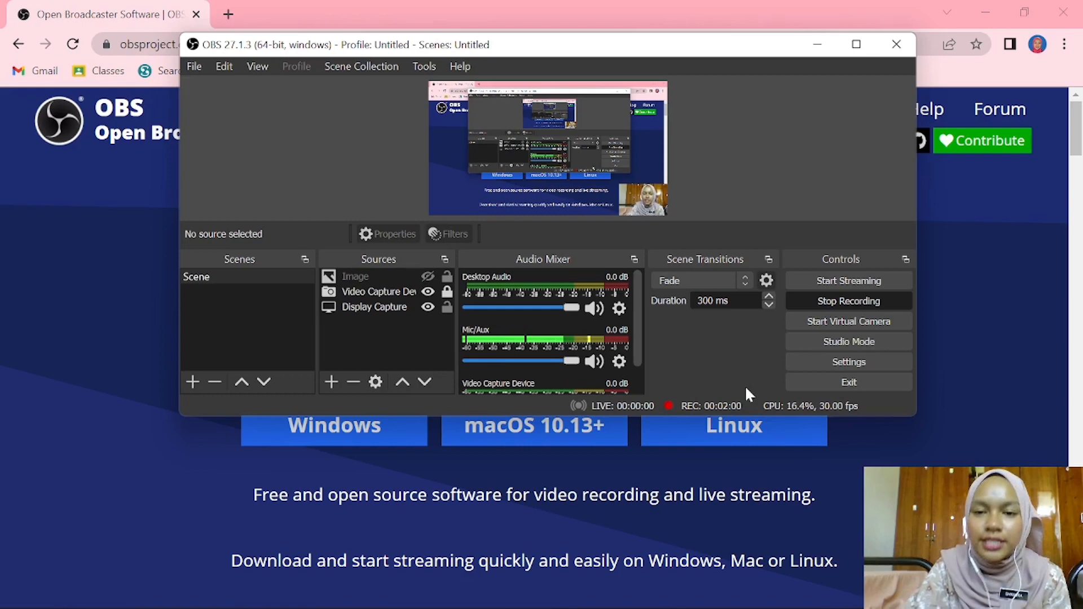
click(855, 45)
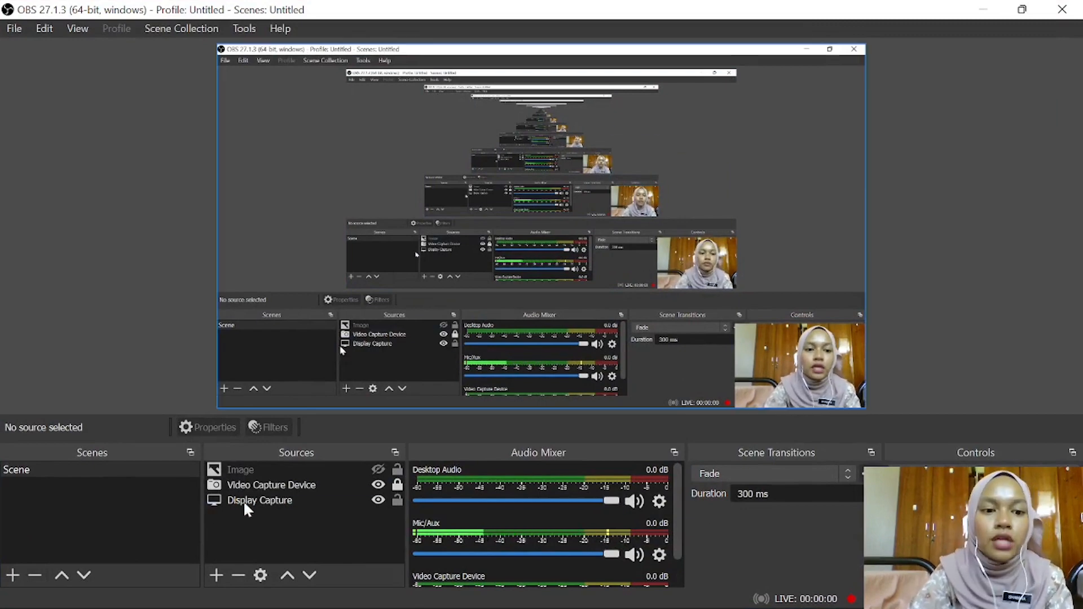
- Add a Chroma Key effect filter with its default name to the Video Capture Device source and close the filters
click(337, 484)
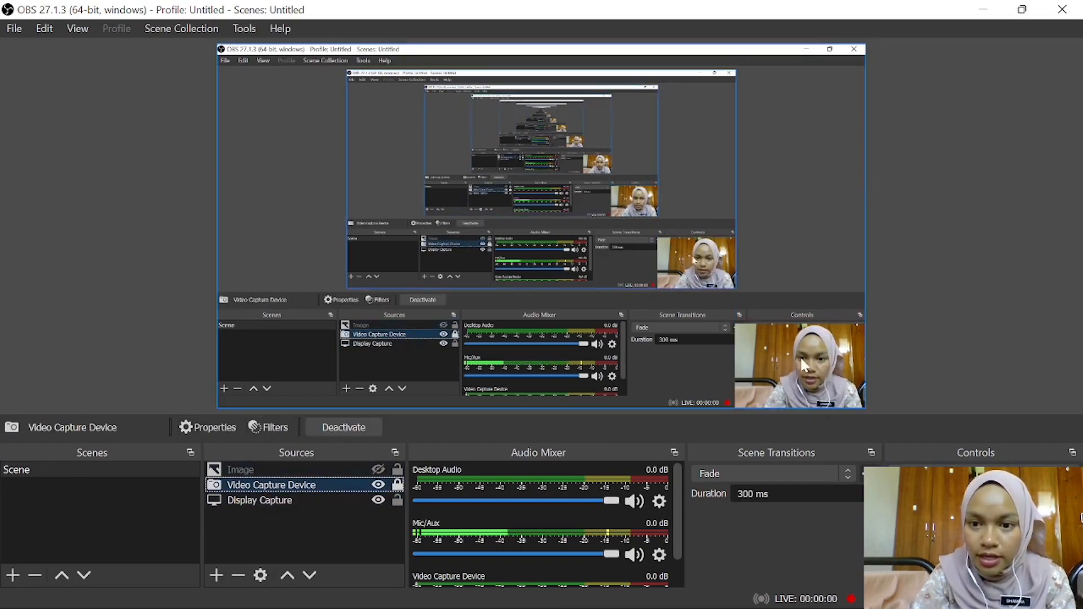
click(344, 500)
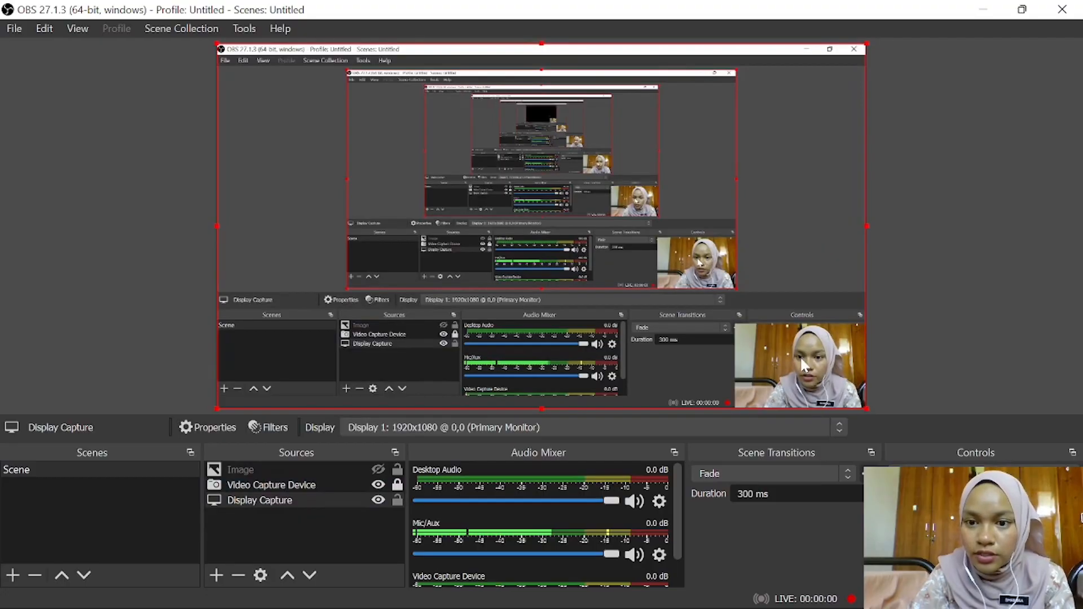
click(329, 485)
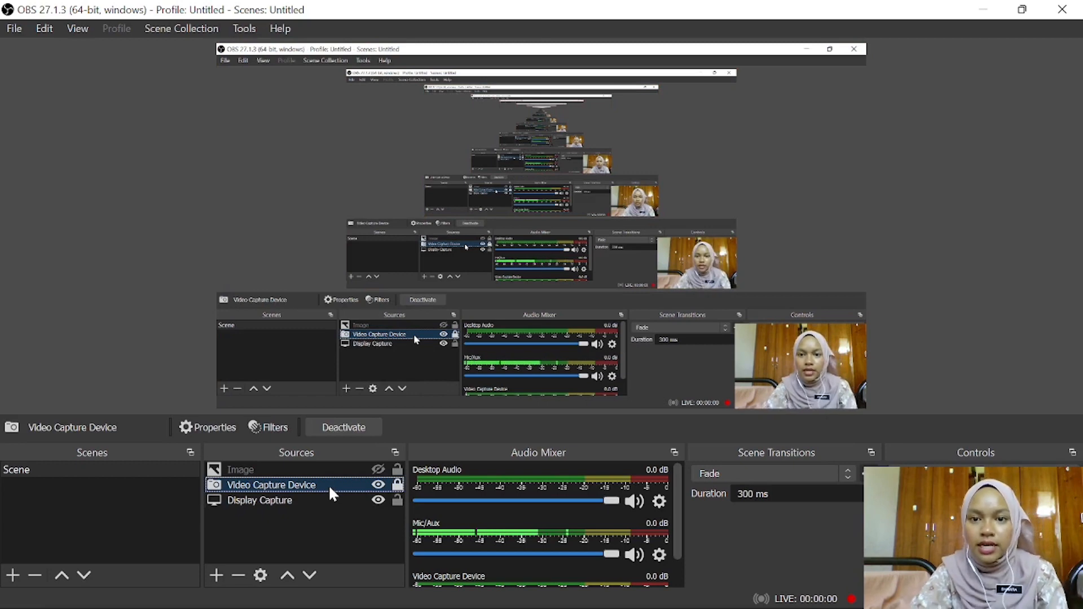
right_click(328, 485)
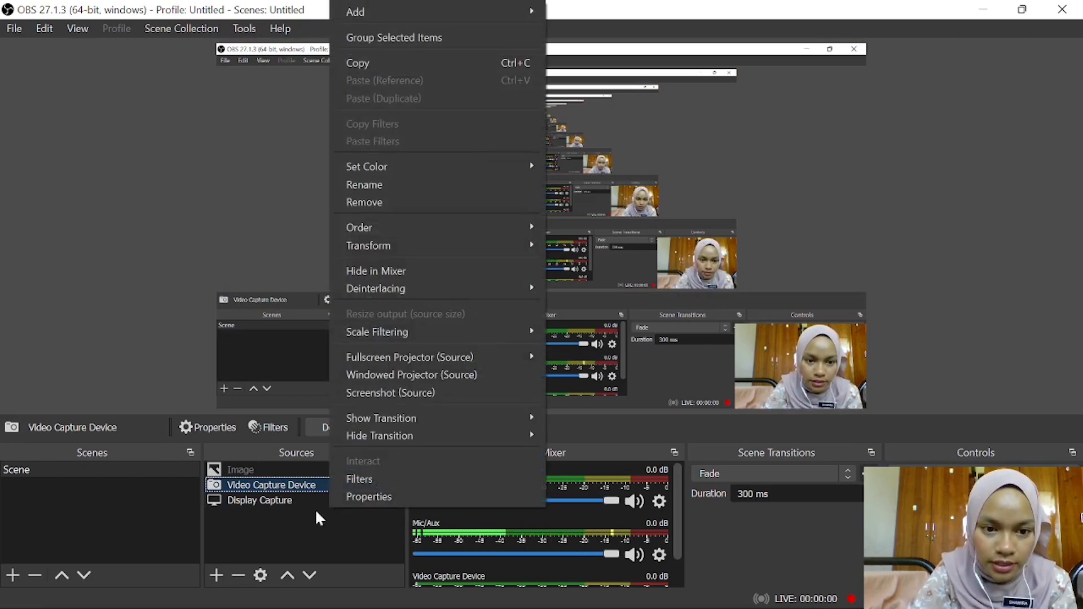
click(399, 477)
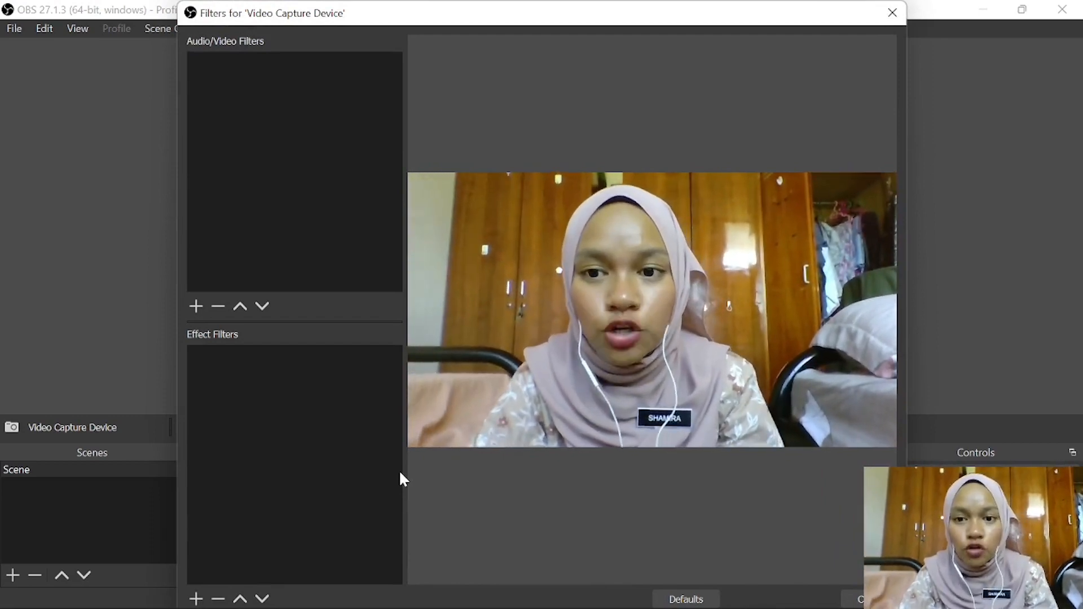
click(197, 598)
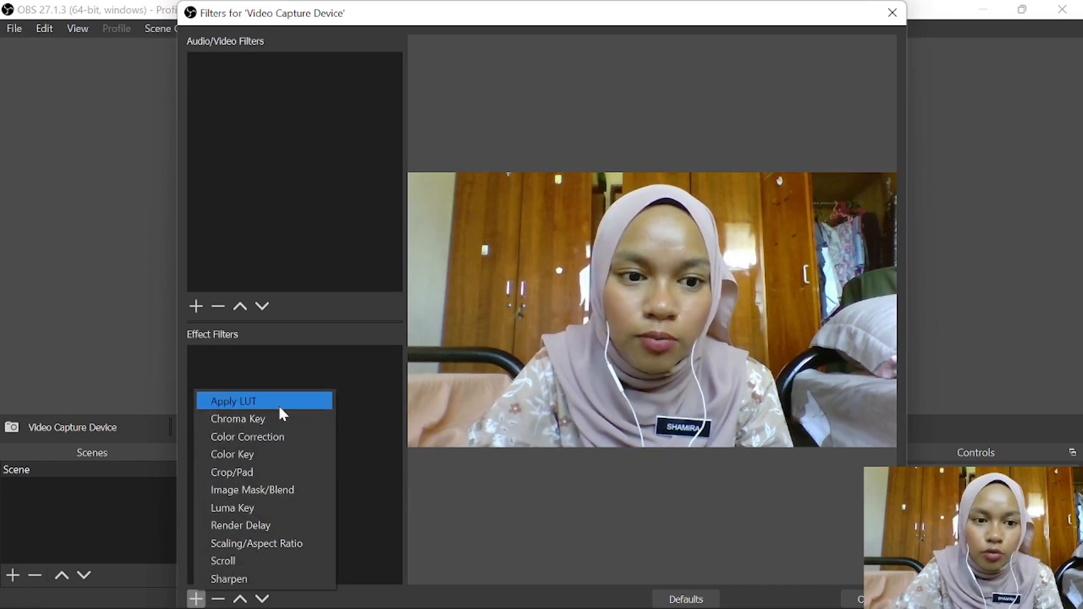
click(284, 420)
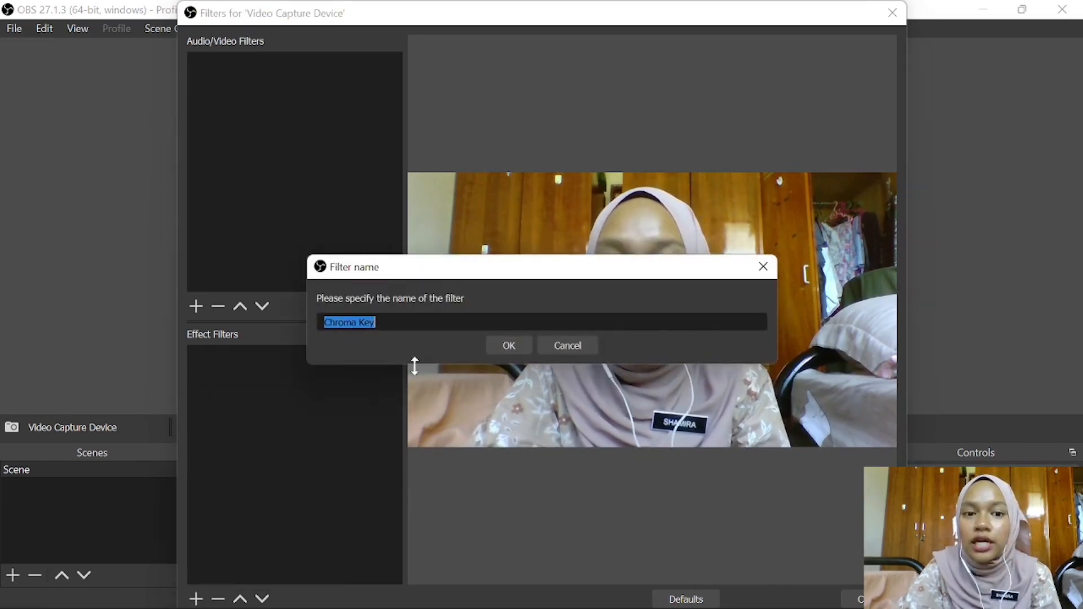
click(525, 345)
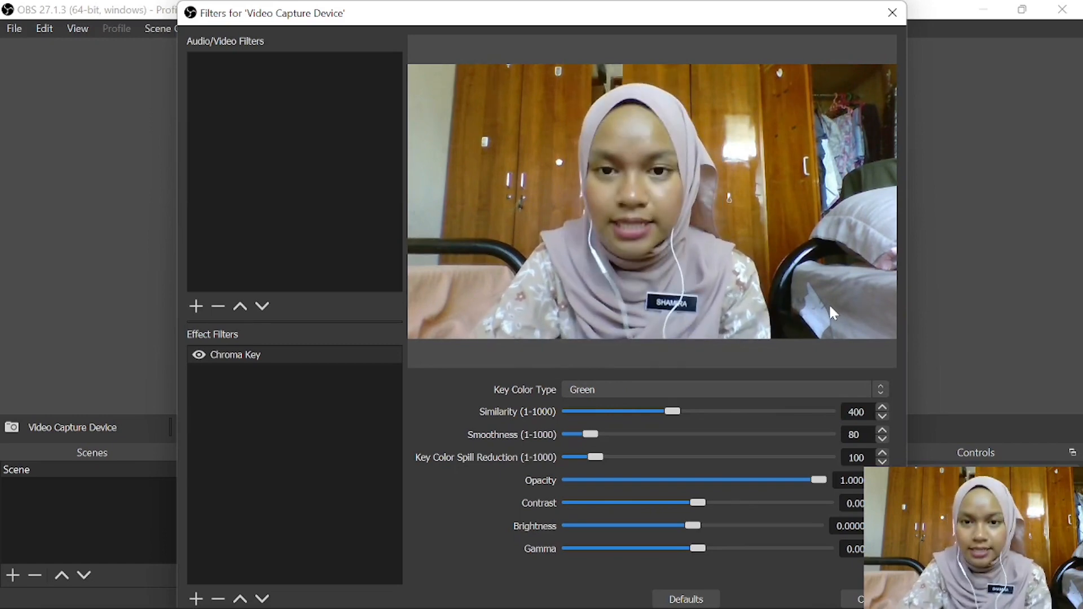
click(893, 13)
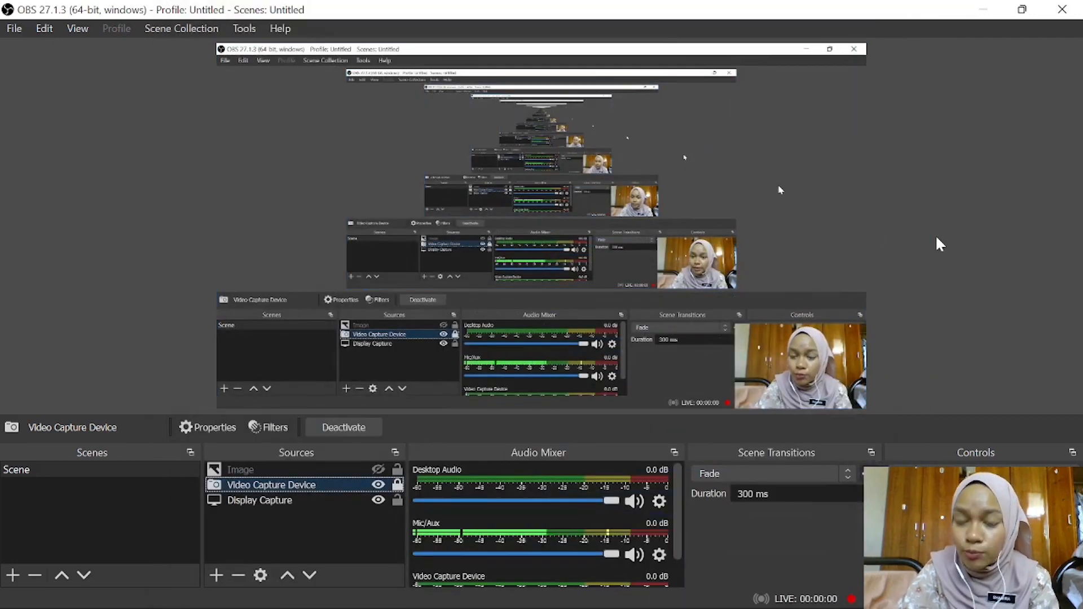
- Hide the Video Capture Device source in the scene and show it again
click(814, 359)
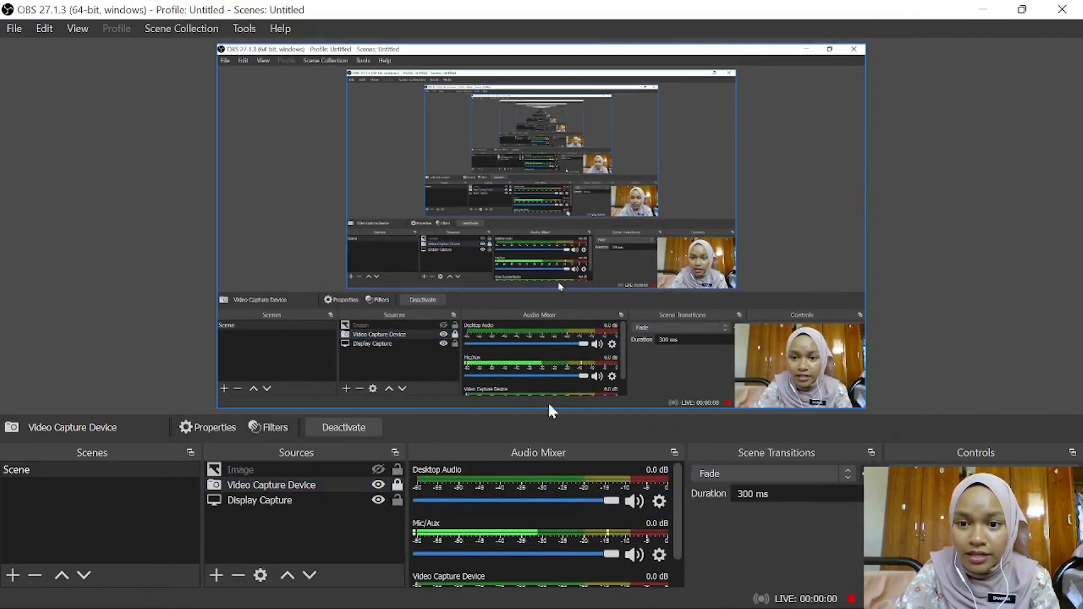
click(285, 501)
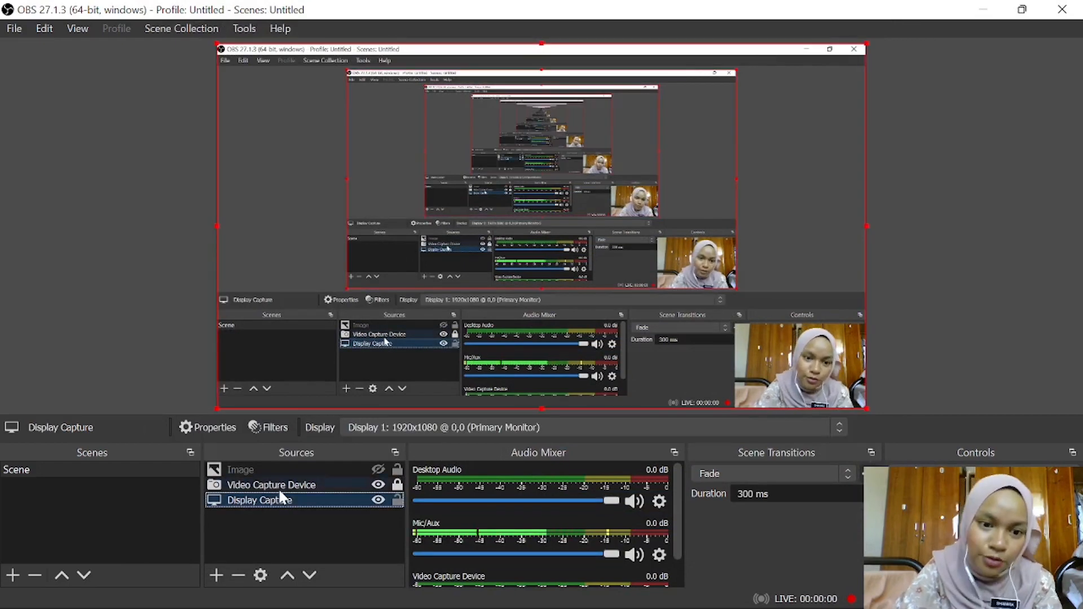
click(278, 486)
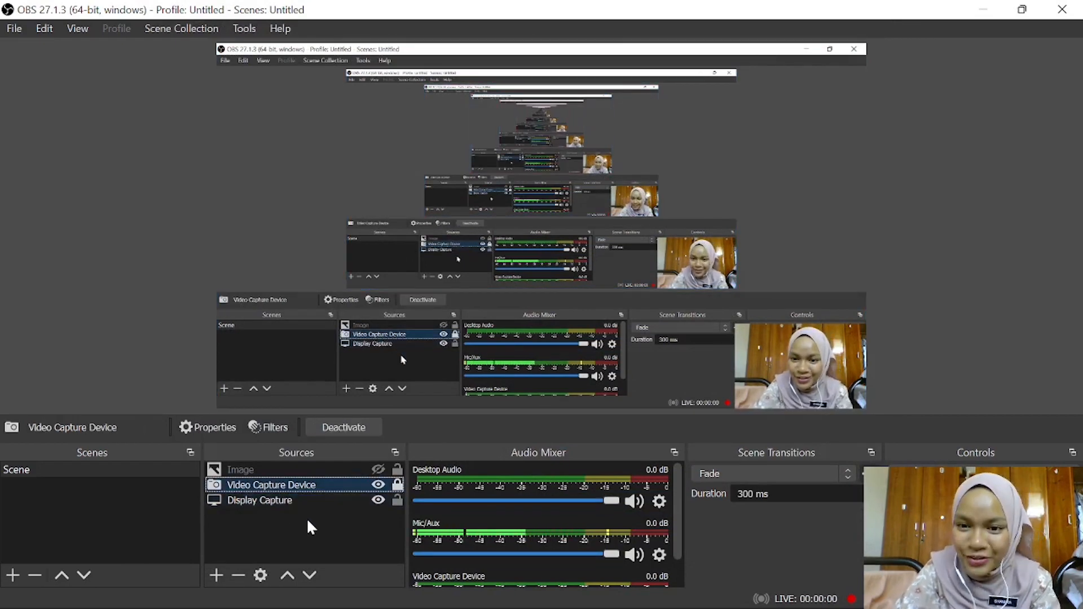
click(378, 485)
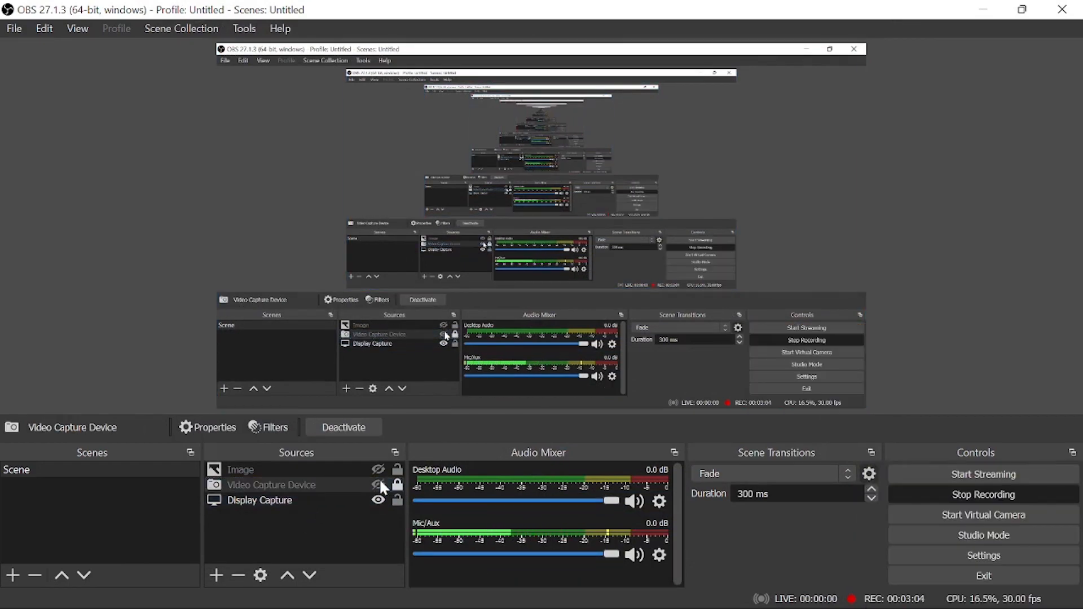
click(378, 485)
- View the Video Capture Device source's properties and close them with the settings accepted
double_click(249, 484)
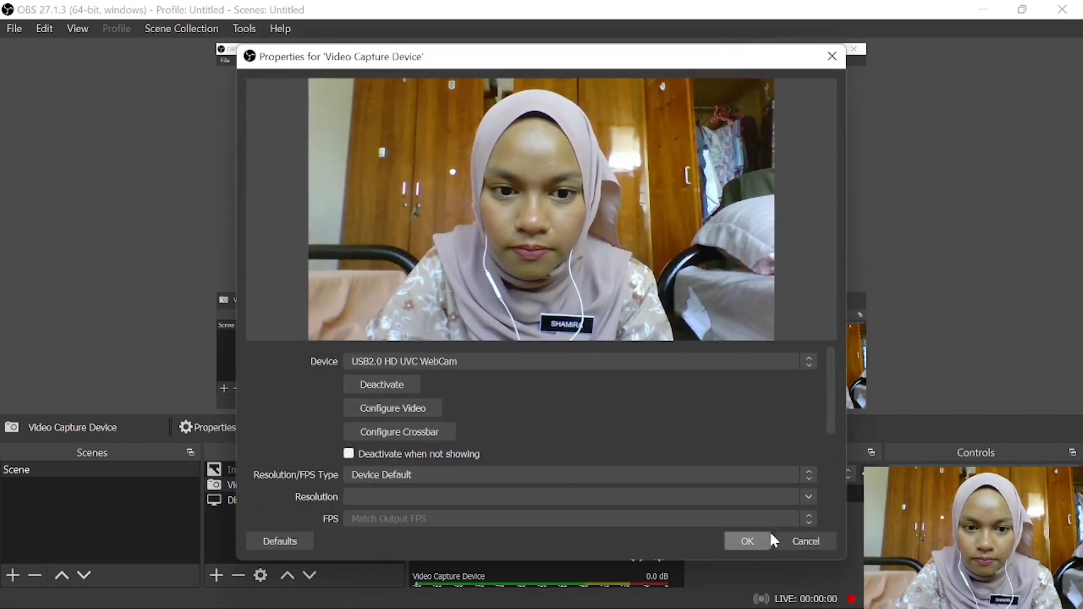
click(755, 539)
click(819, 349)
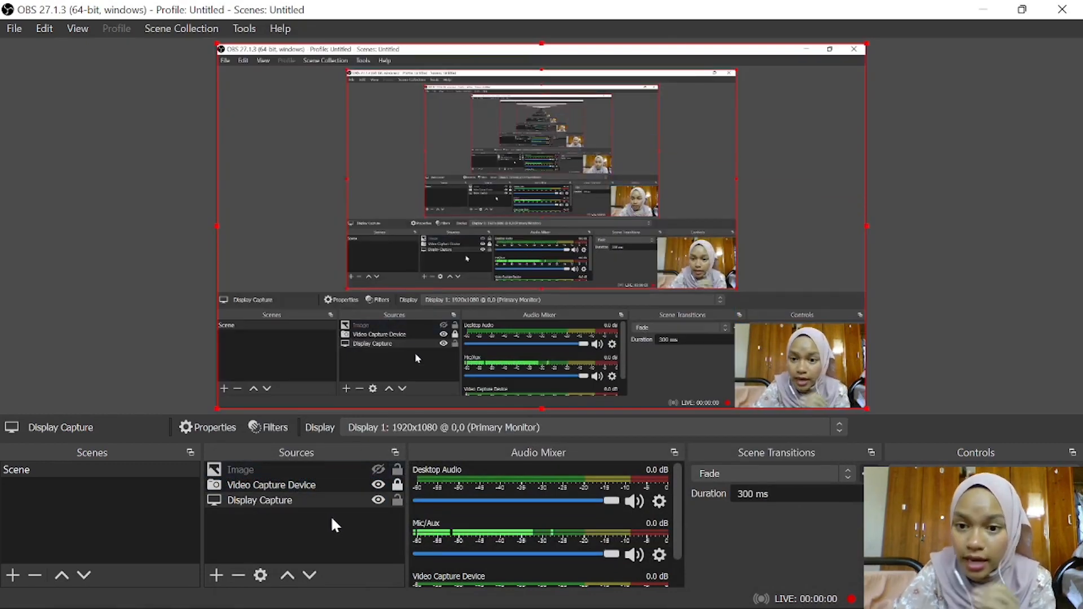
- Remove the Video Capture Device source from the scene and confirm the removal
click(362, 484)
right_click(362, 484)
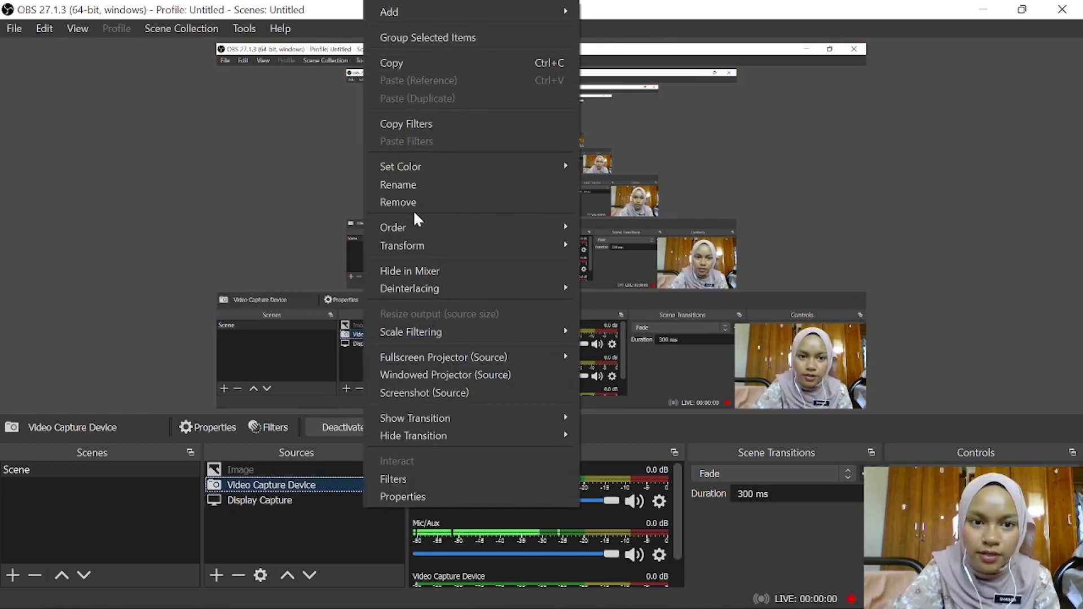
click(422, 196)
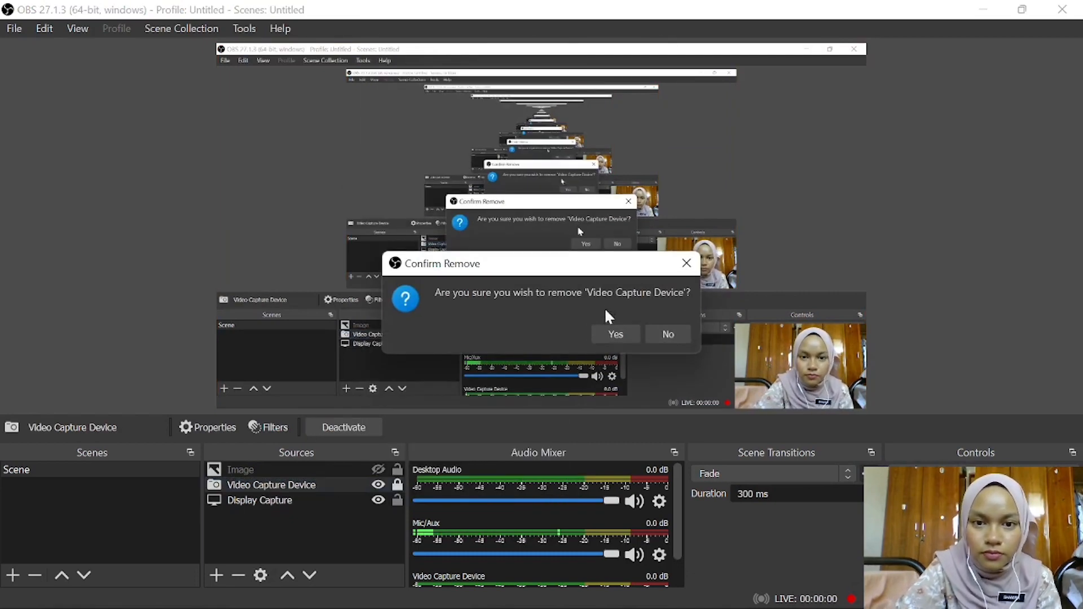
click(621, 334)
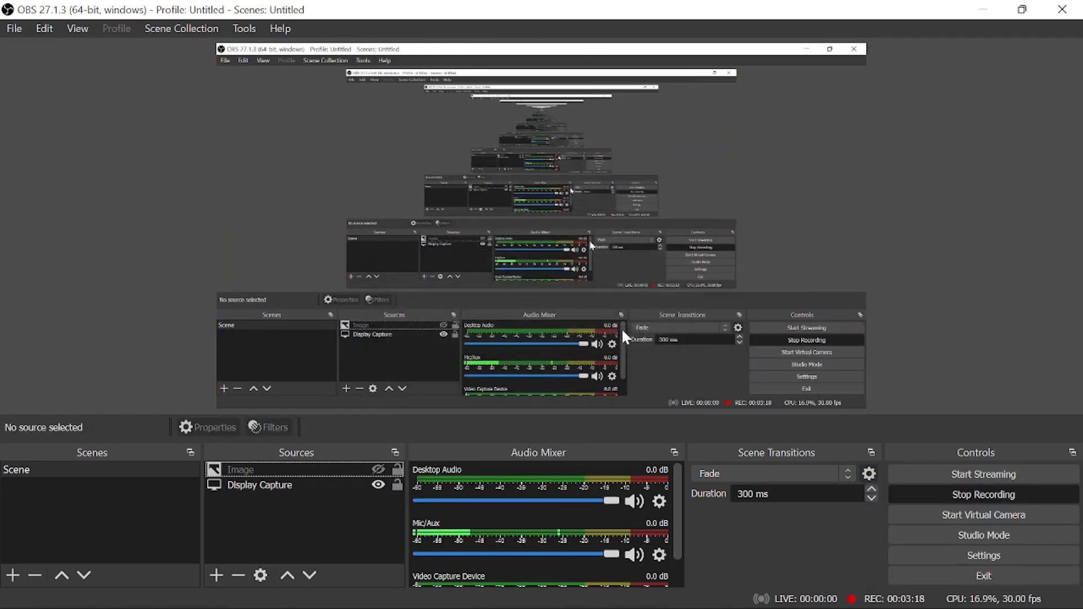
- Add a second Display Capture source with its default name and discard the unsaved changes in its properties
click(216, 576)
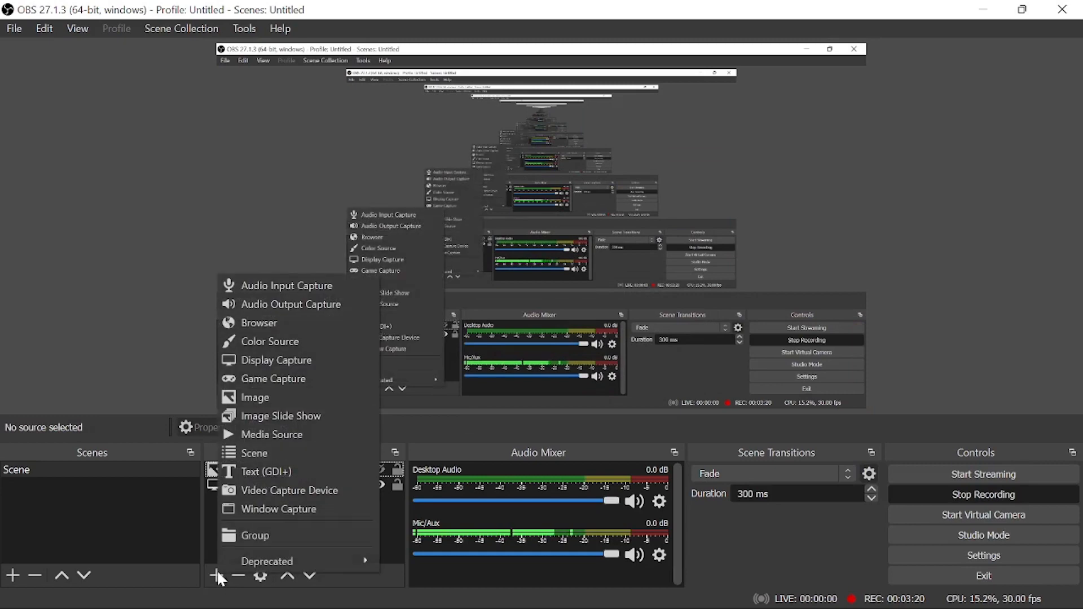
click(306, 359)
click(581, 429)
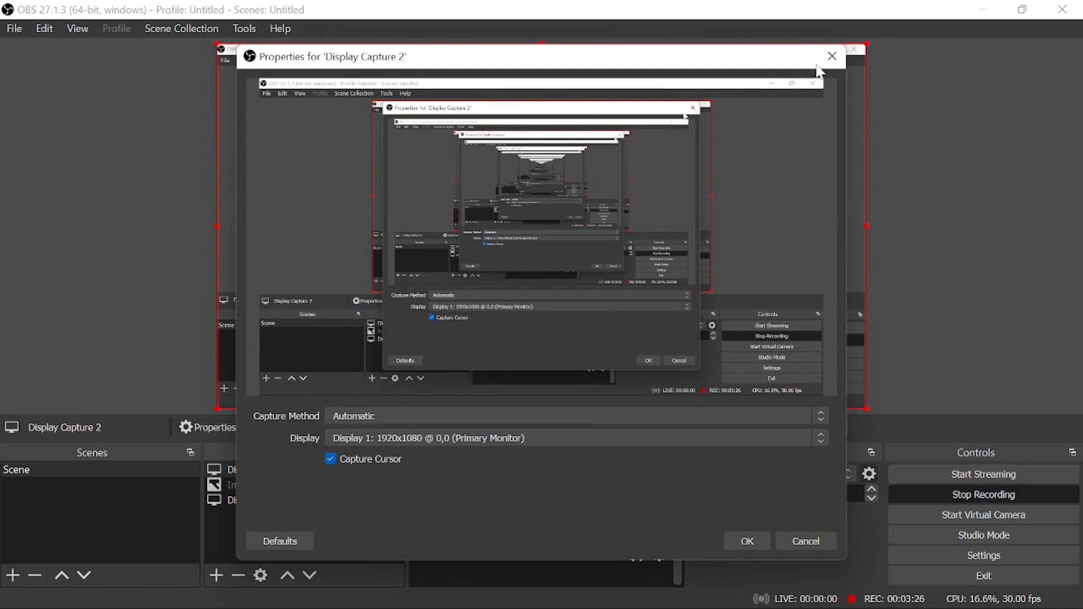
click(832, 56)
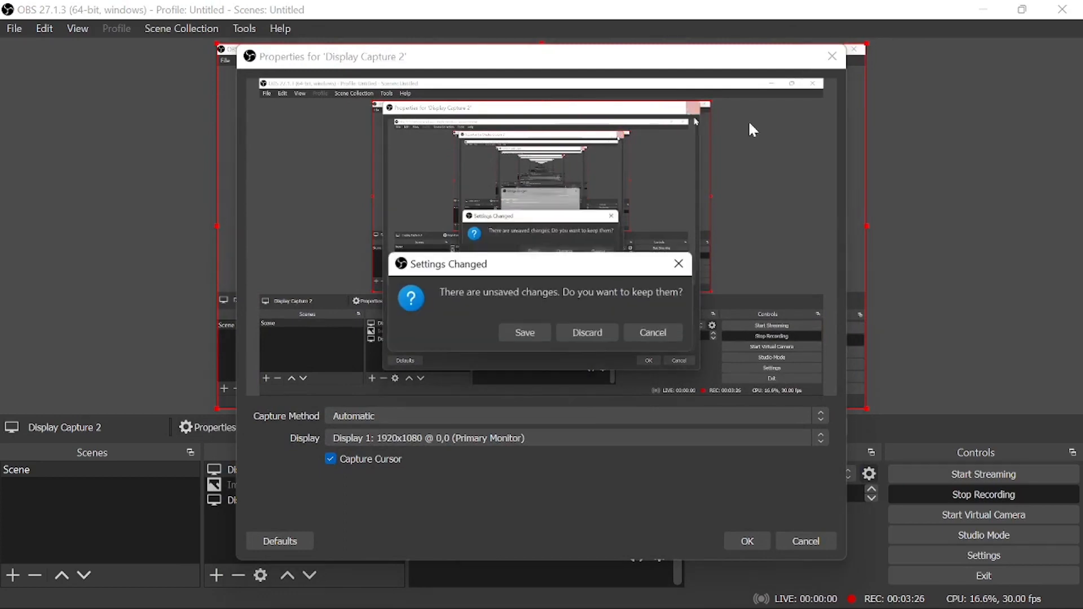
click(584, 339)
- Create a new, visible Video Capture Device source and accept its default properties
click(222, 573)
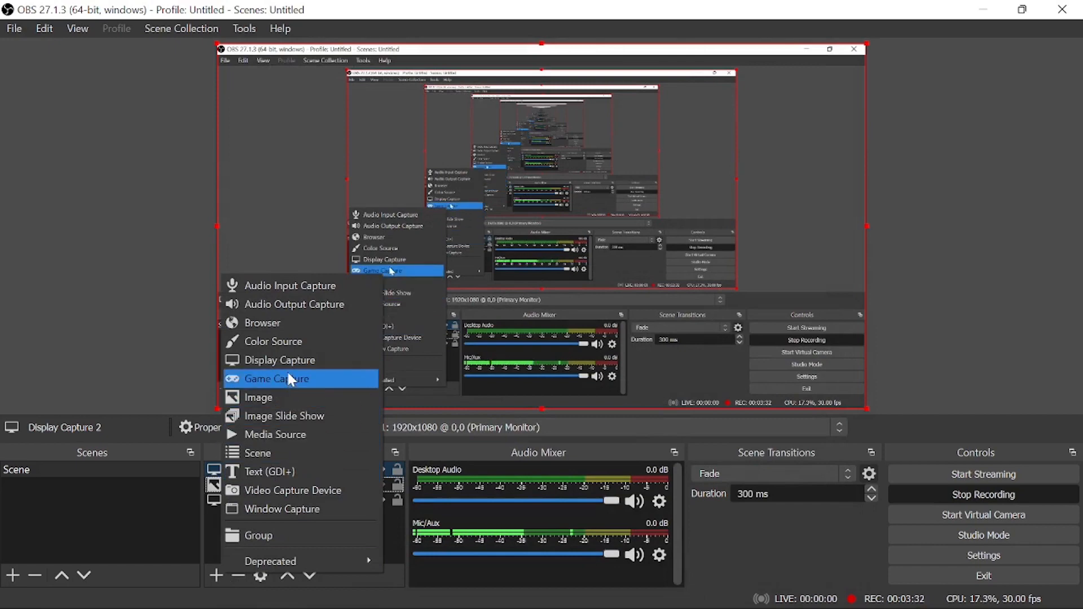
click(281, 490)
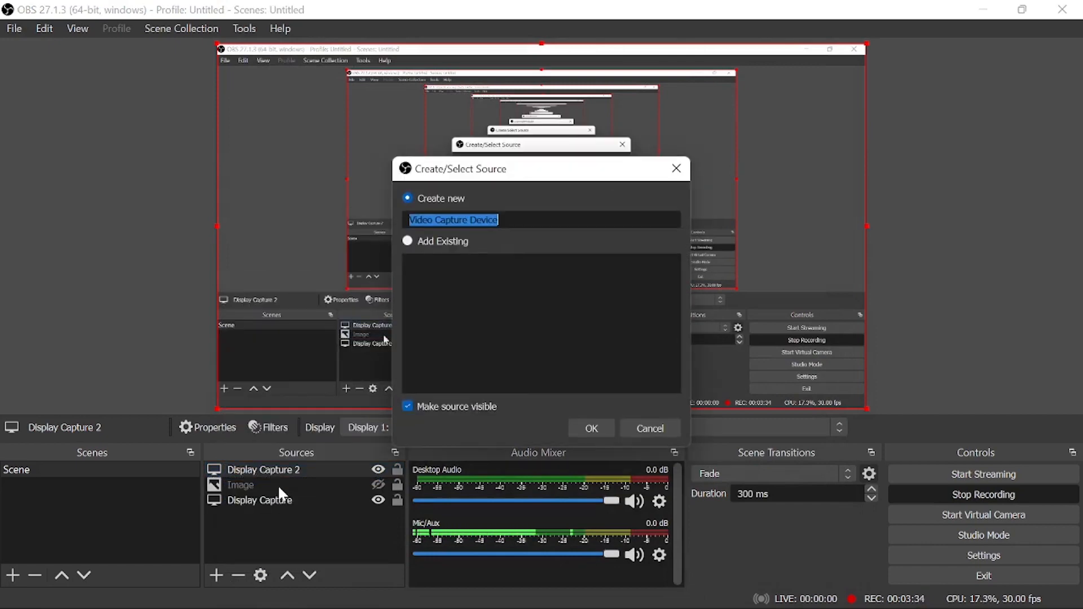
click(607, 424)
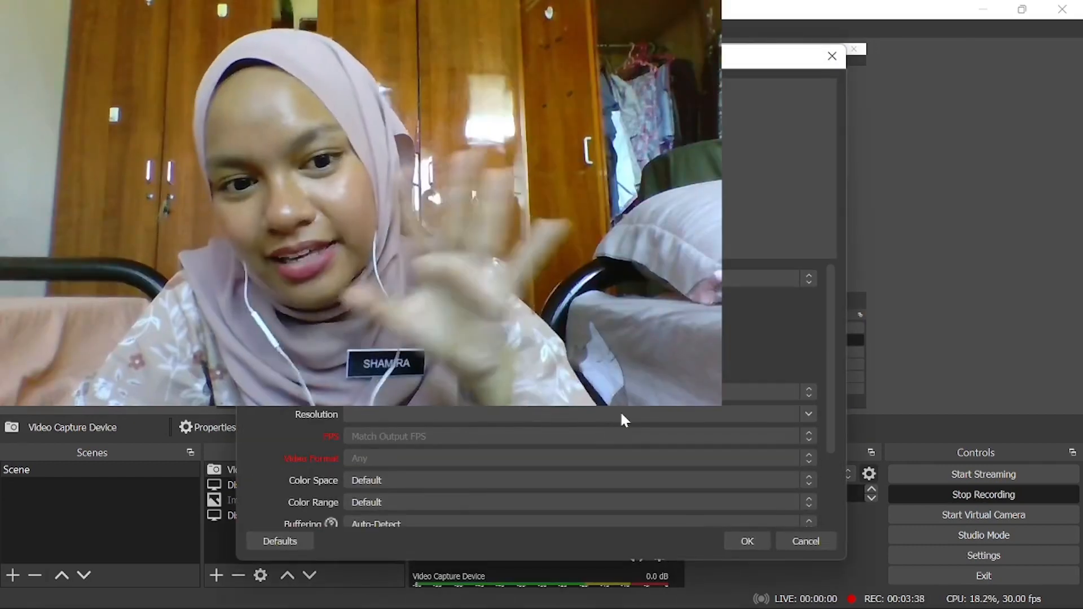
click(750, 543)
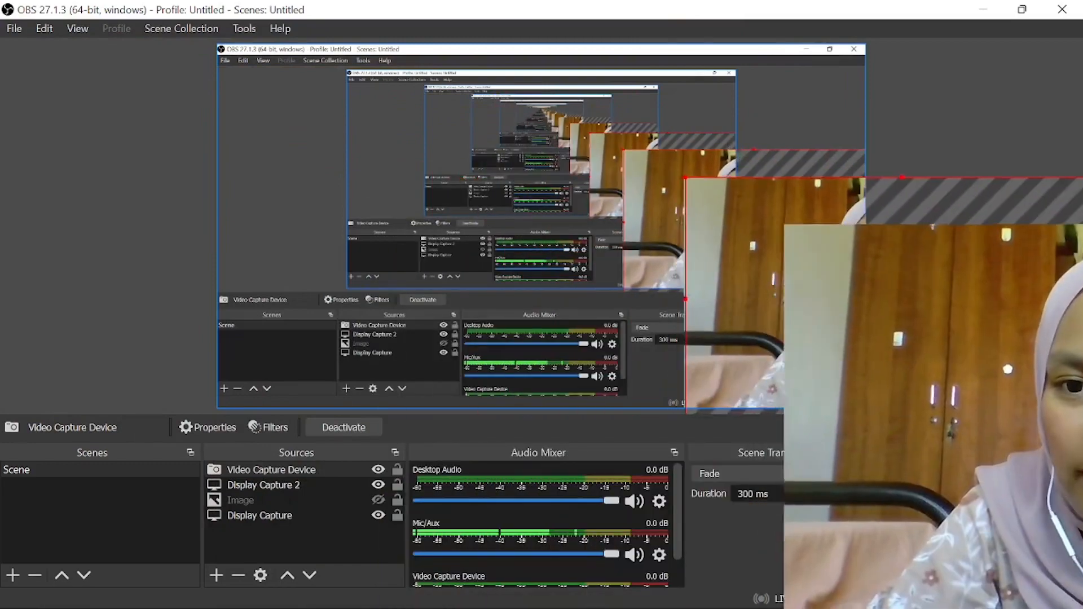
- Move the webcam image to the canvas's lower-right corner and scale it down from its upper-left corner
drag(761, 195, 745, 269)
drag(803, 342, 745, 333)
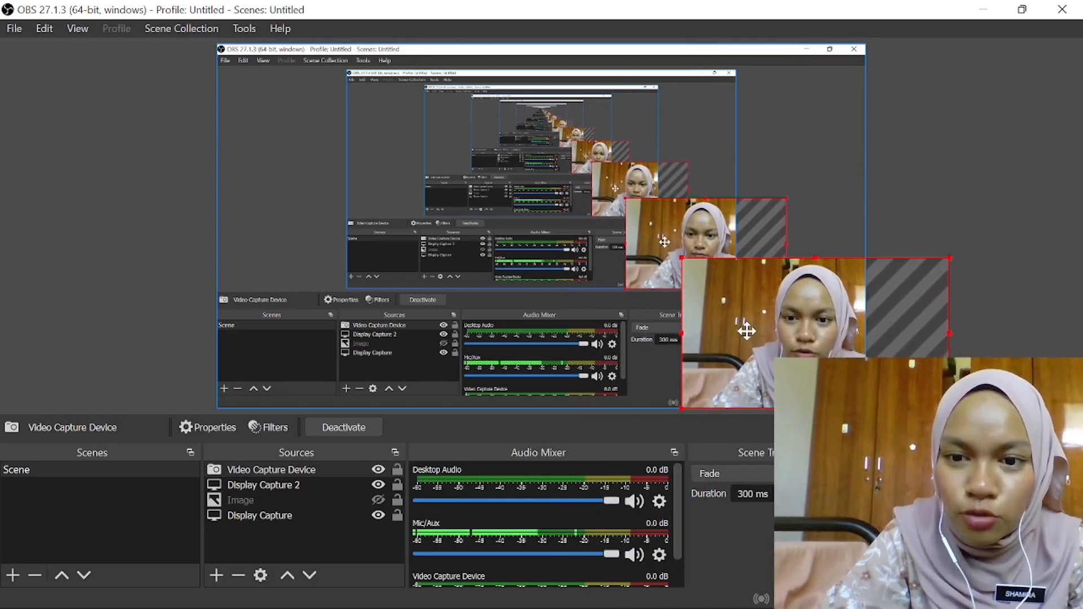
drag(681, 256, 743, 292)
drag(769, 375, 756, 380)
click(967, 279)
drag(851, 346, 845, 340)
click(960, 219)
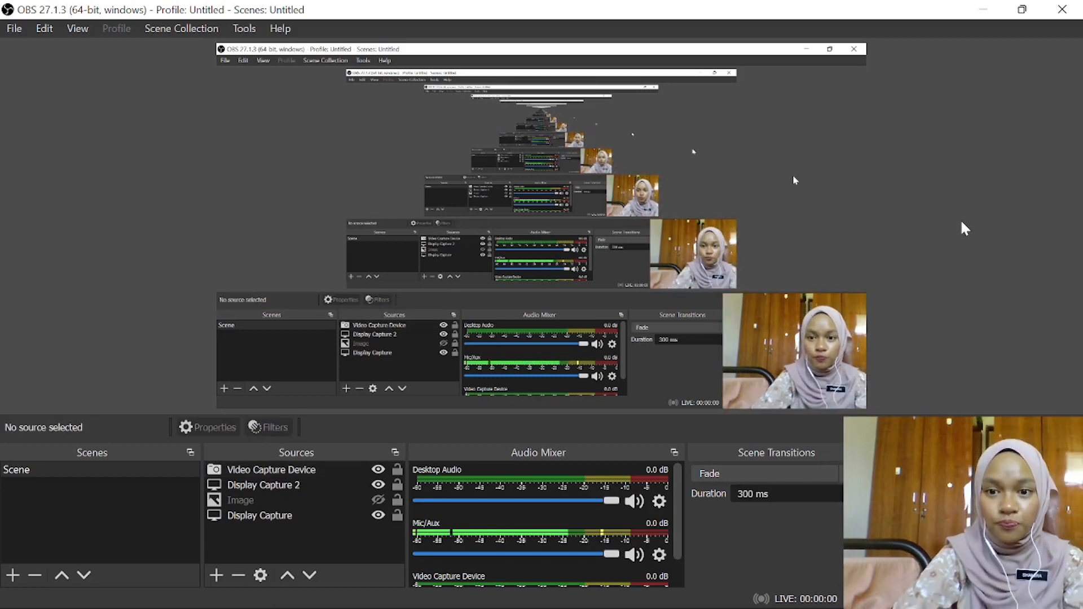
- Shrink the webcam image further, nudge it into place in the canvas's lower-right corner and deselect it
drag(800, 316, 790, 319)
click(719, 293)
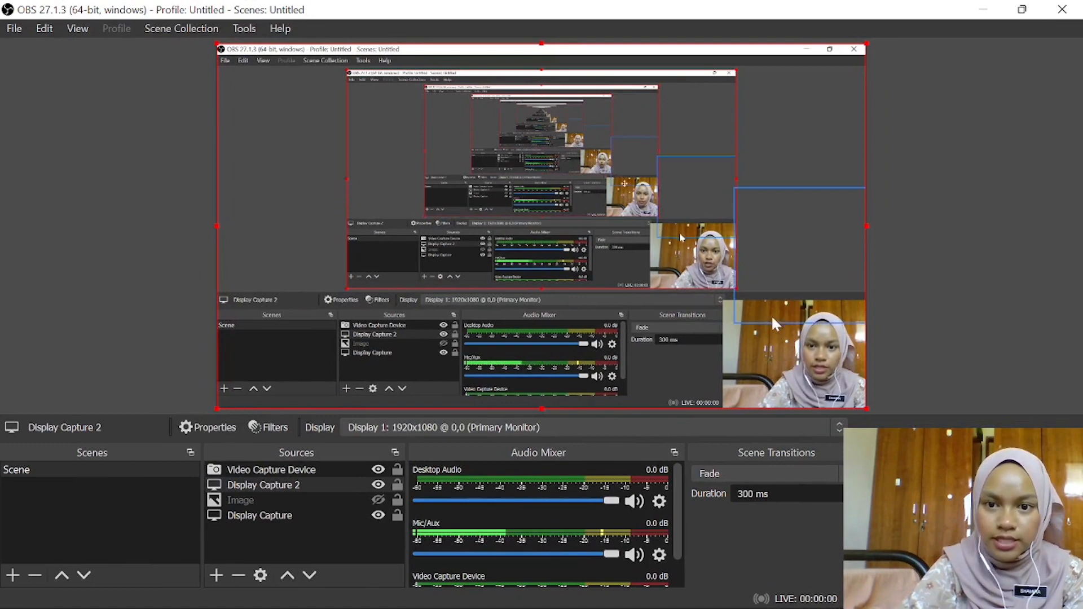
click(722, 309)
click(723, 304)
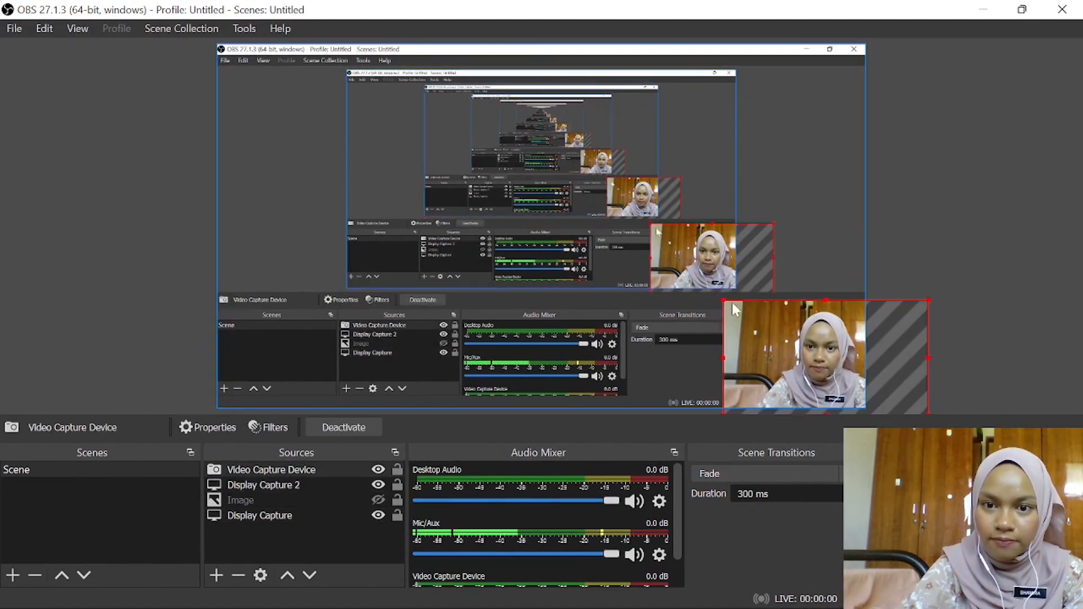
drag(723, 292, 776, 336)
drag(821, 374, 807, 369)
click(963, 288)
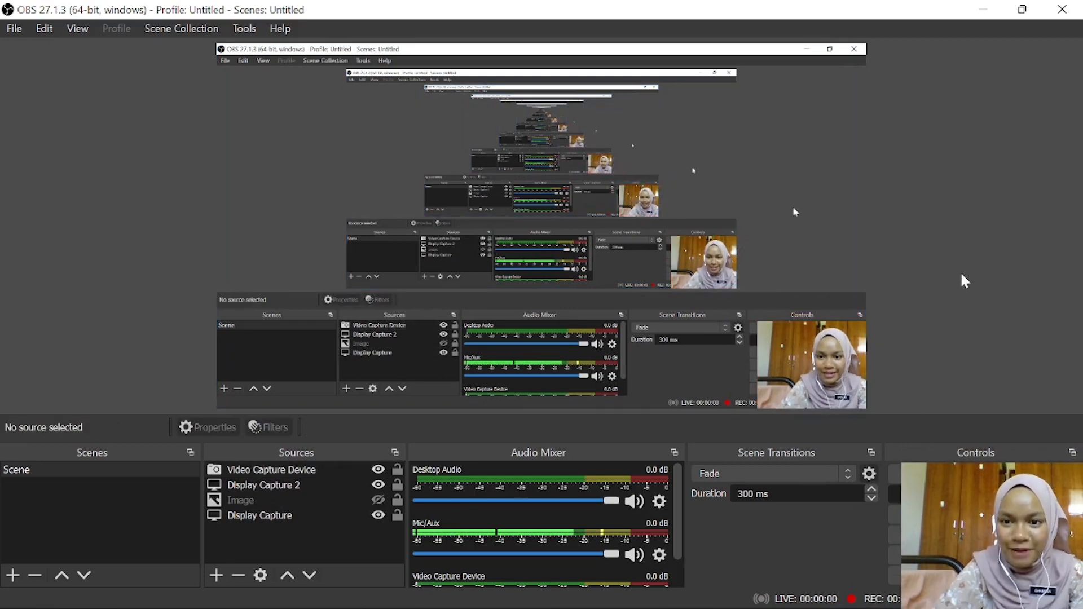